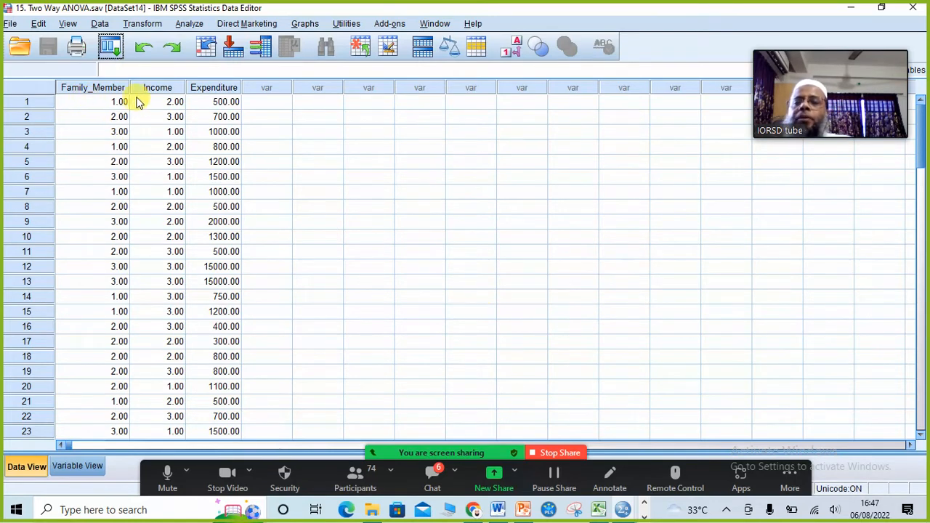
# - Review the Family_Member, Income and Expenditure columns of the Two Way ANOVA.sav data
pyautogui.click(320, 161)
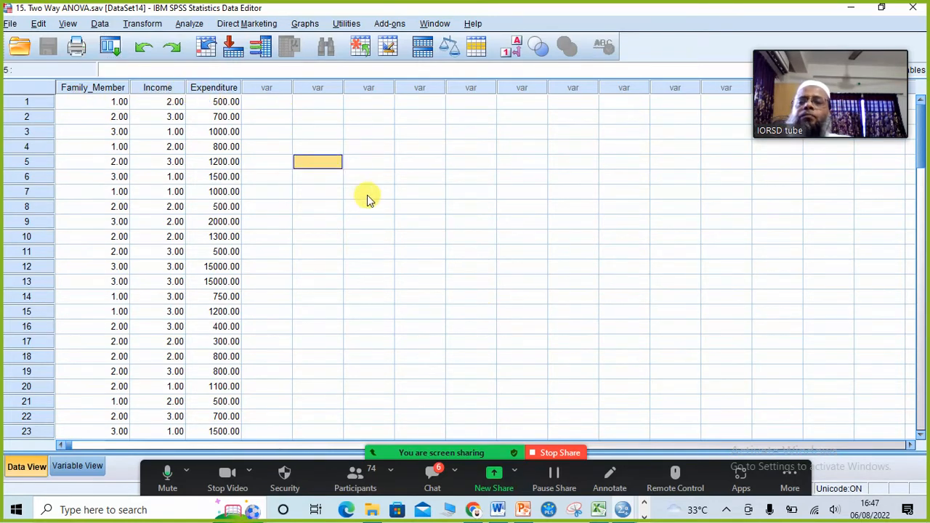
# - Set up a Univariate model: shampoo expenditure dependent, family members and monthly income as fixed factors
pyautogui.click(189, 24)
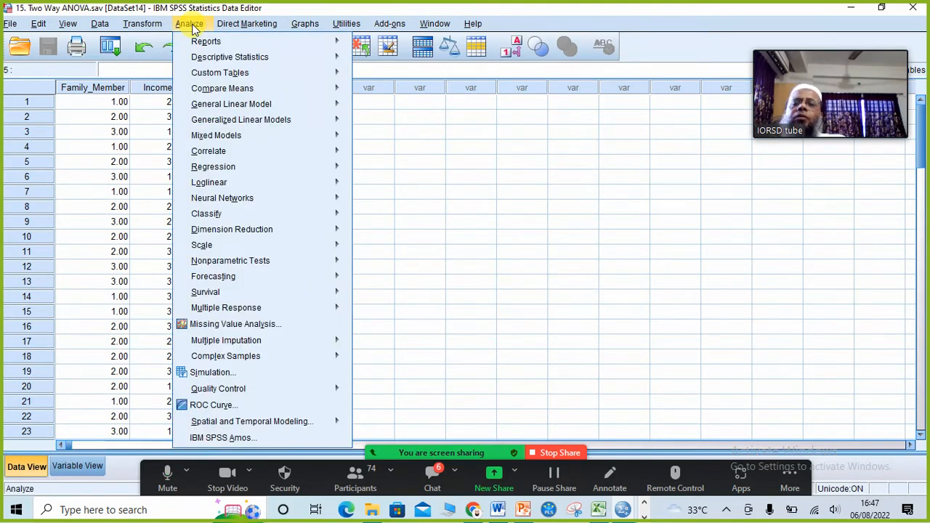
pyautogui.moveTo(222, 109)
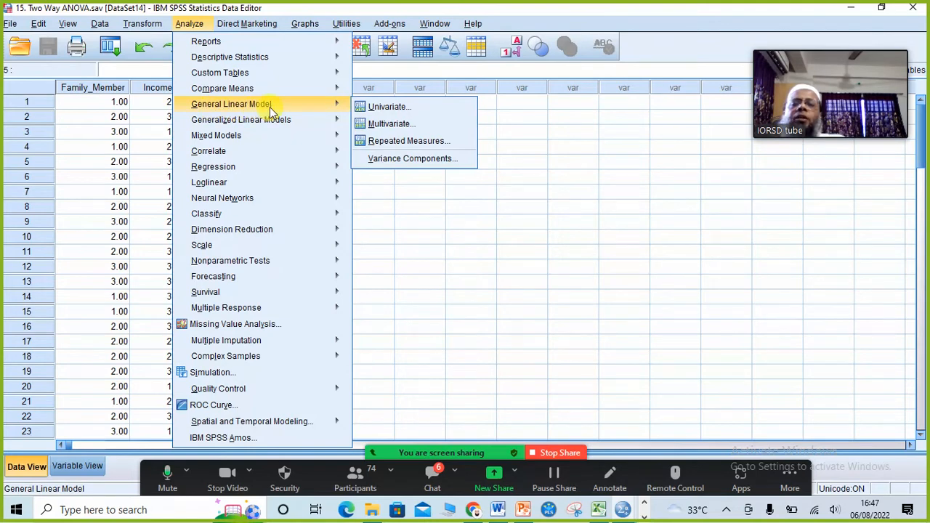
pyautogui.click(393, 107)
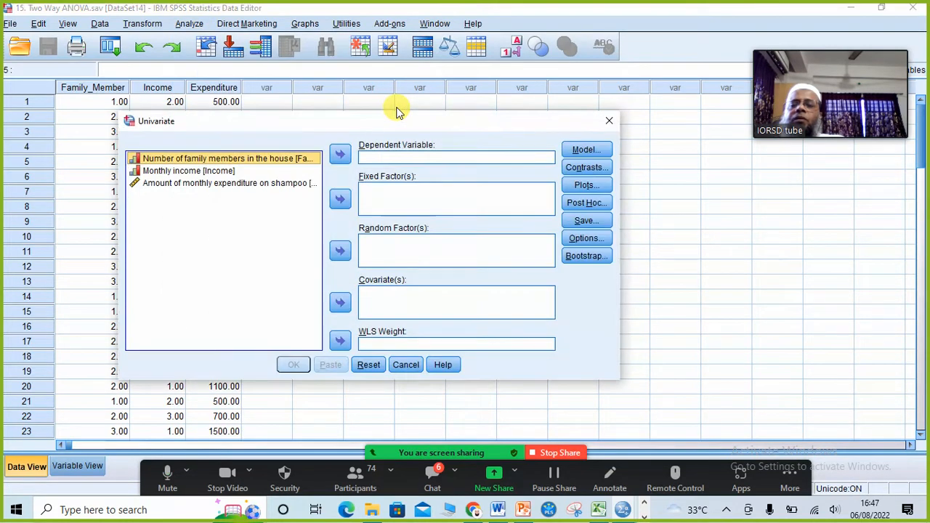
pyautogui.click(209, 187)
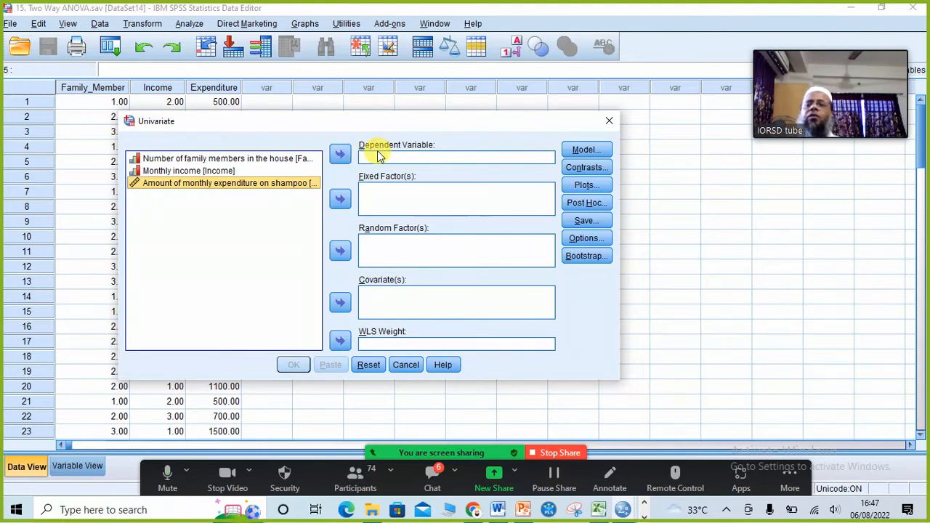
pyautogui.click(340, 156)
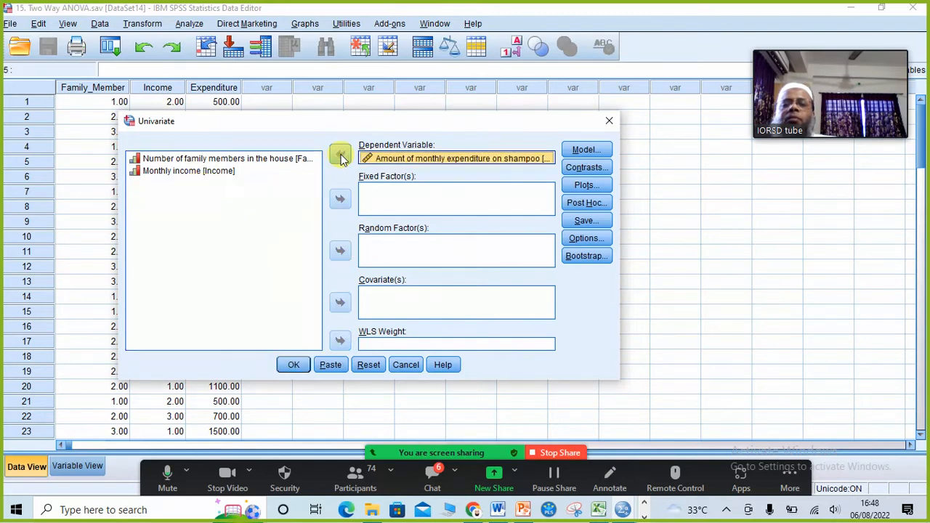
pyautogui.click(203, 161)
pyautogui.click(339, 199)
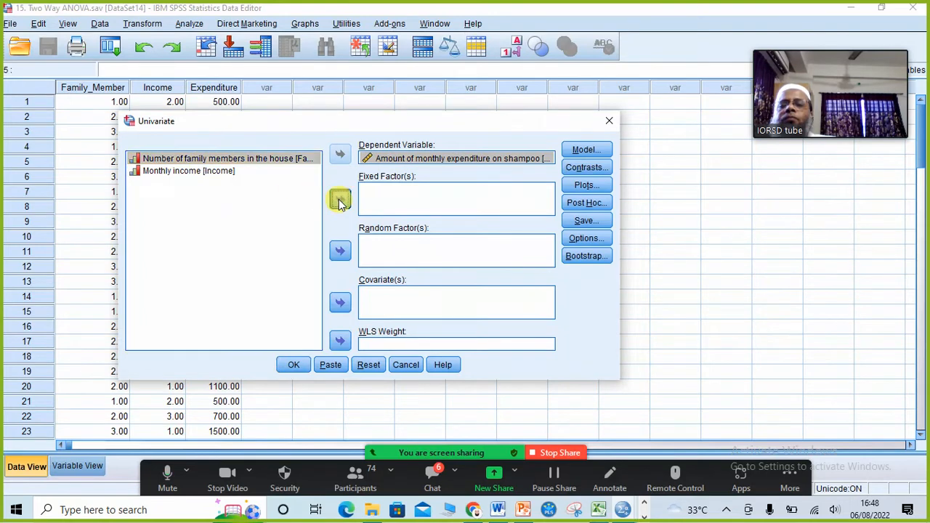
pyautogui.click(198, 160)
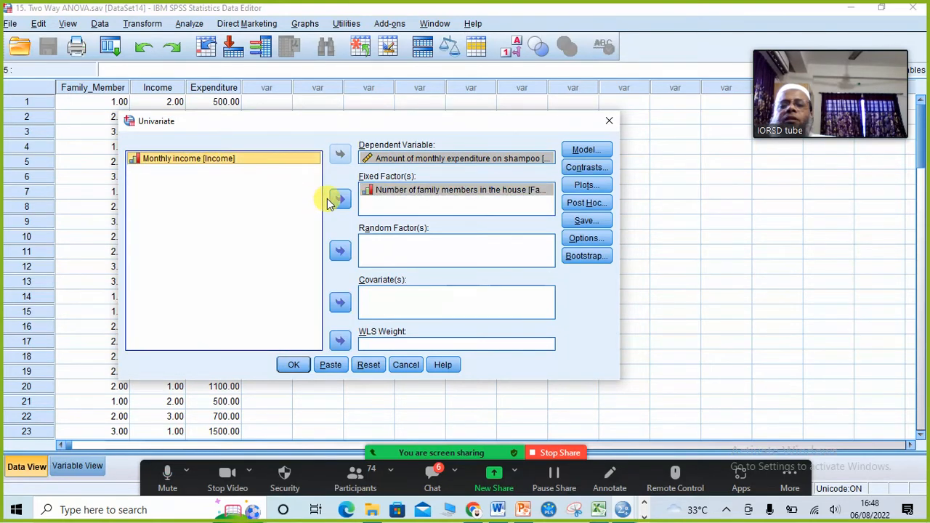
pyautogui.click(340, 199)
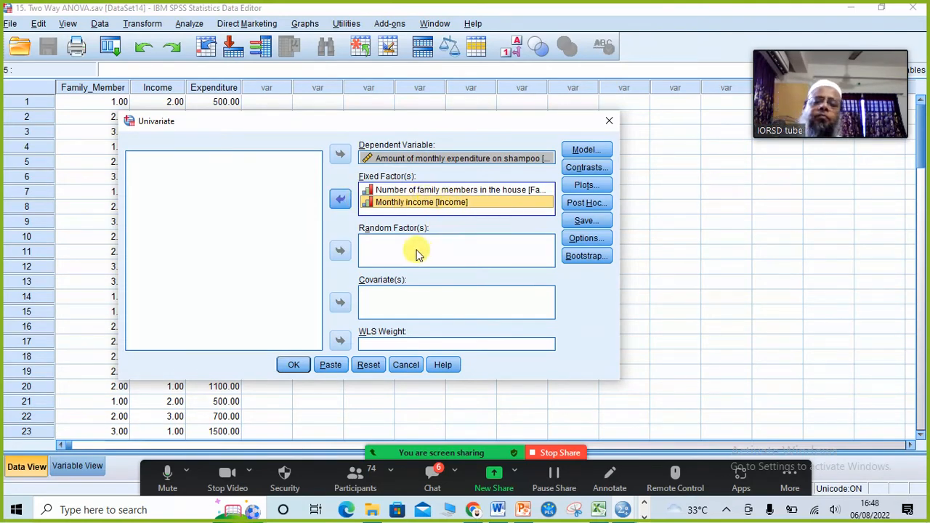
# - Leave the Model and Save settings unchanged and run the two-way ANOVA
pyautogui.click(587, 150)
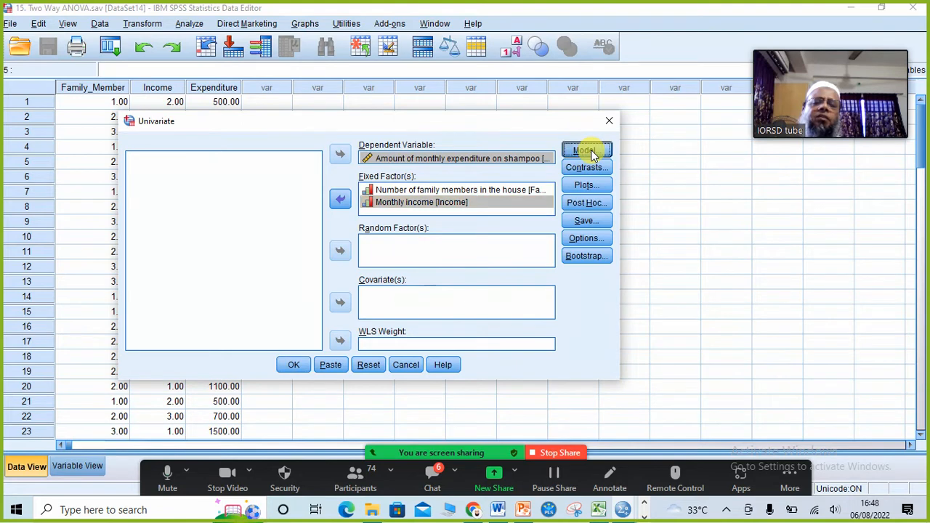
pyautogui.click(562, 114)
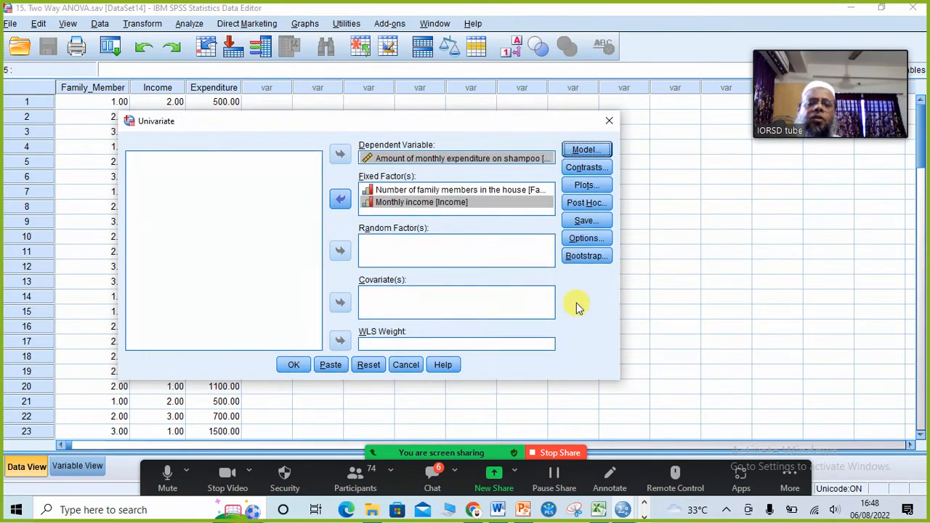
pyautogui.click(586, 220)
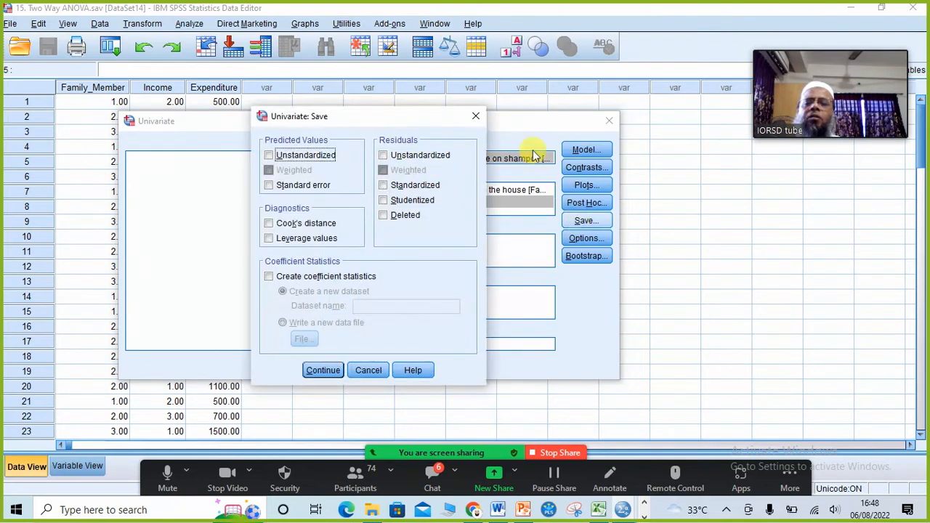
pyautogui.click(475, 116)
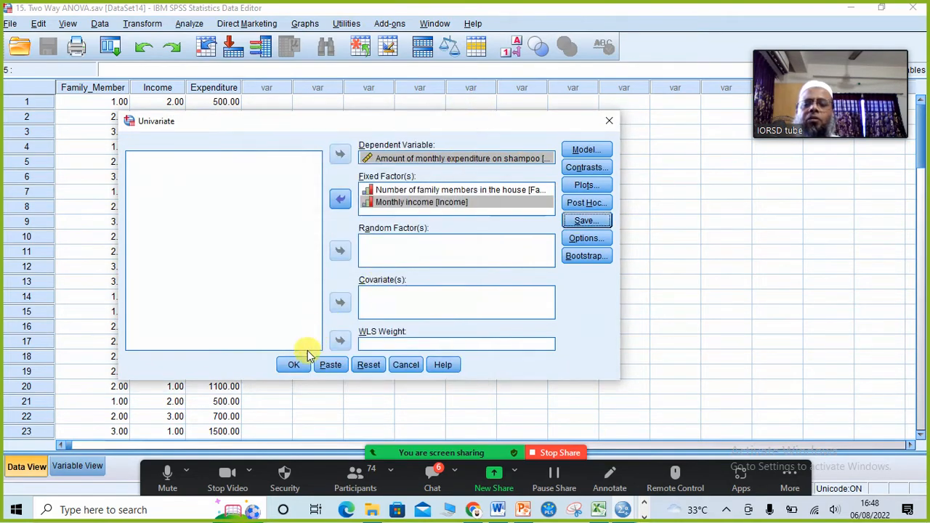
pyautogui.click(291, 365)
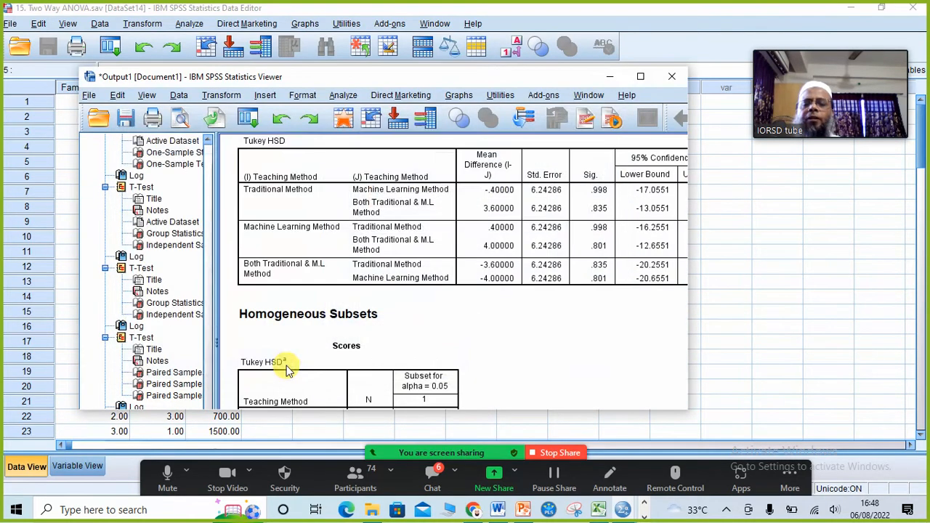
# - Maximize the Viewer and bring the Tests of Between-Subjects Effects table into view
pyautogui.click(641, 77)
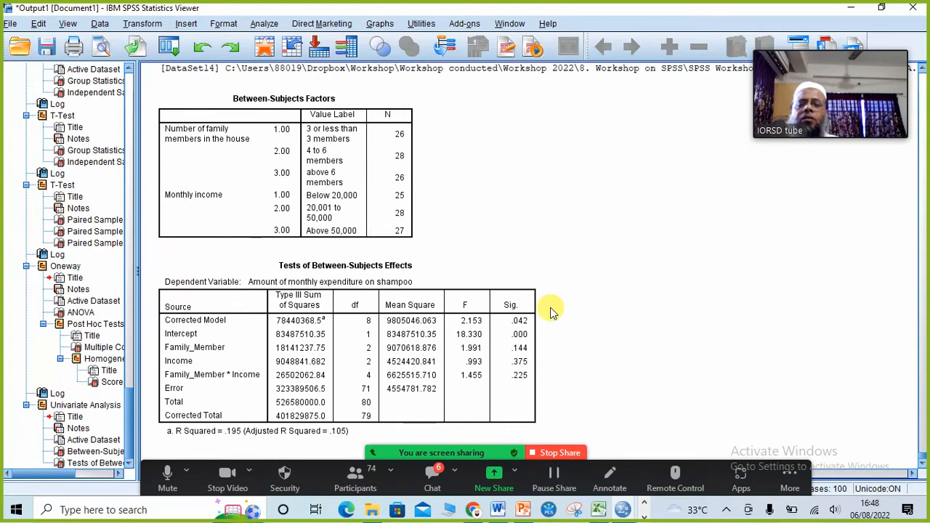
pyautogui.scroll(5, 636, 309)
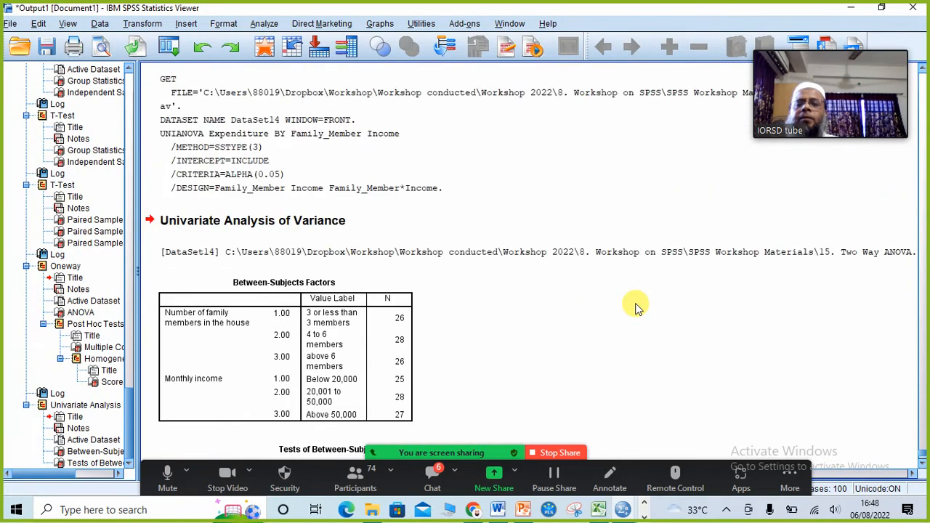
pyautogui.scroll(-5, 636, 309)
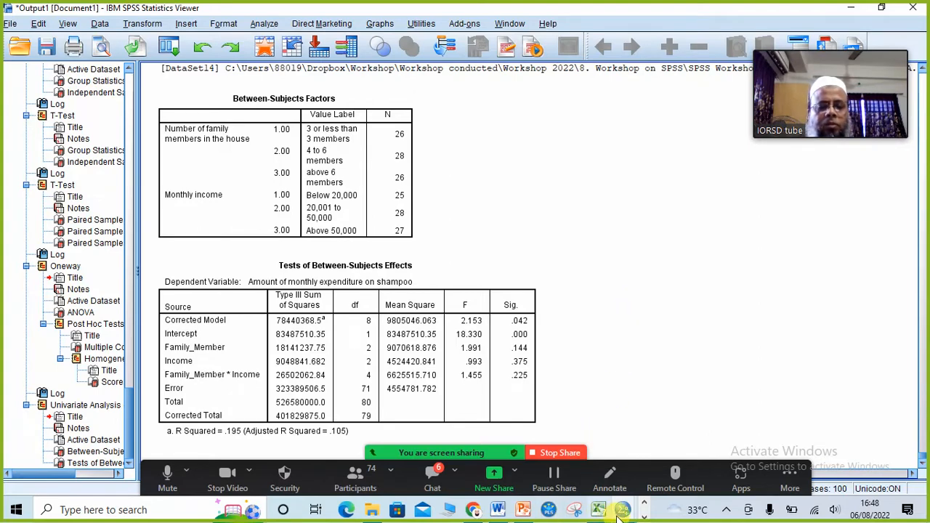
# - Advance the PowerPoint workshop deck to slide 130, then return to the SPSS Viewer
pyautogui.click(523, 510)
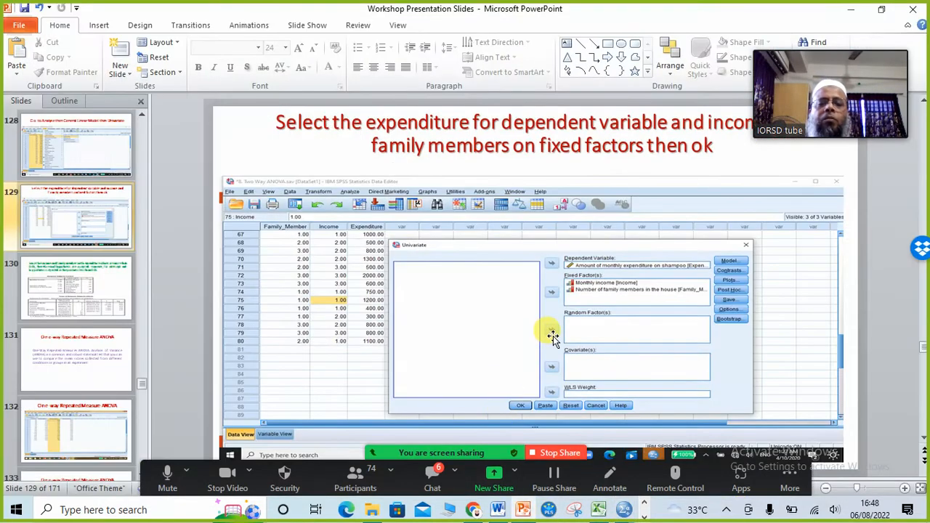
pyautogui.press('pagedown')
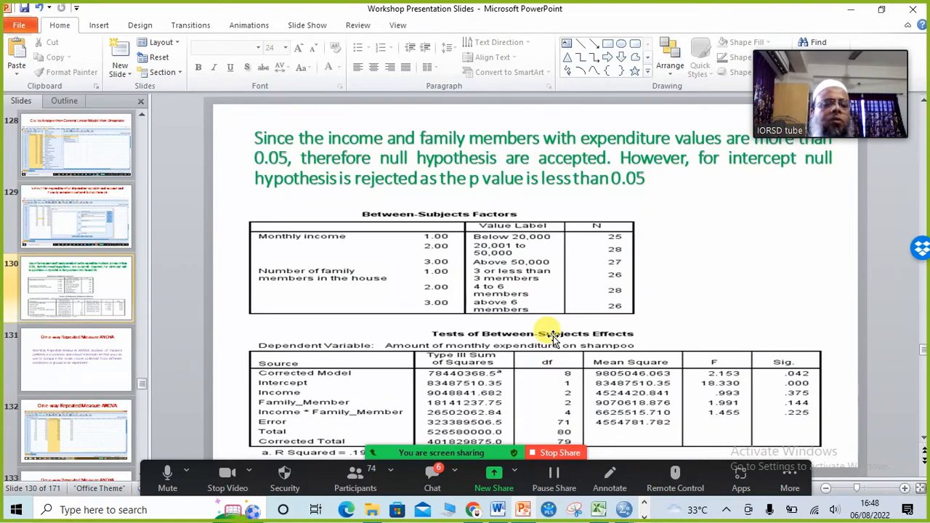
pyautogui.hotkey('alt', 'Tab')
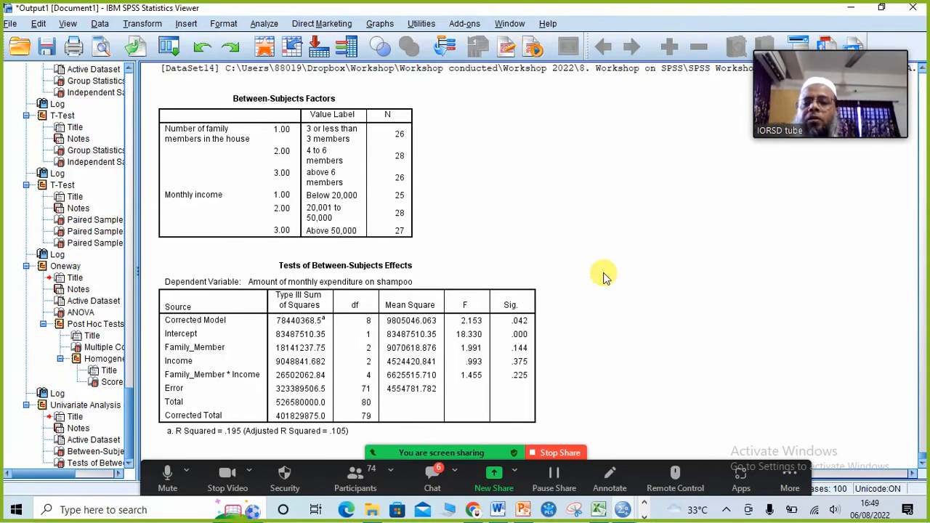
pyautogui.click(689, 277)
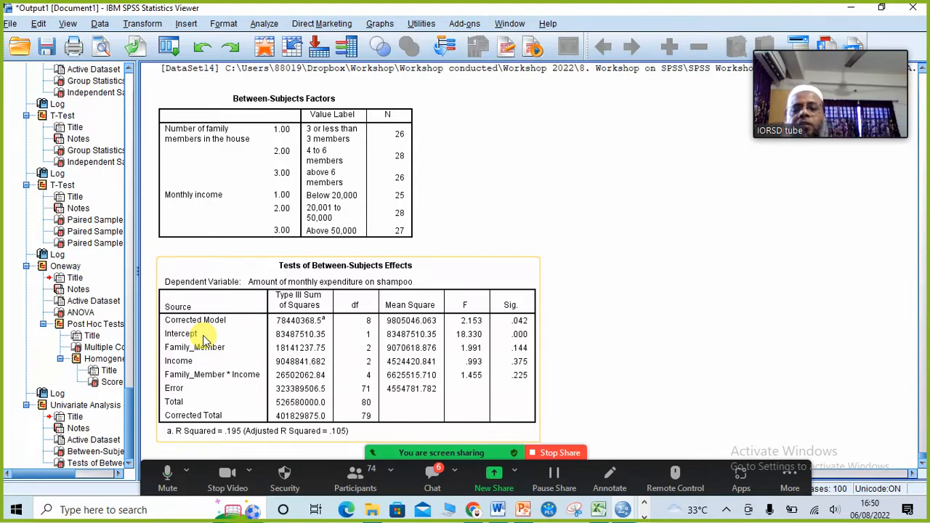
pyautogui.click(525, 511)
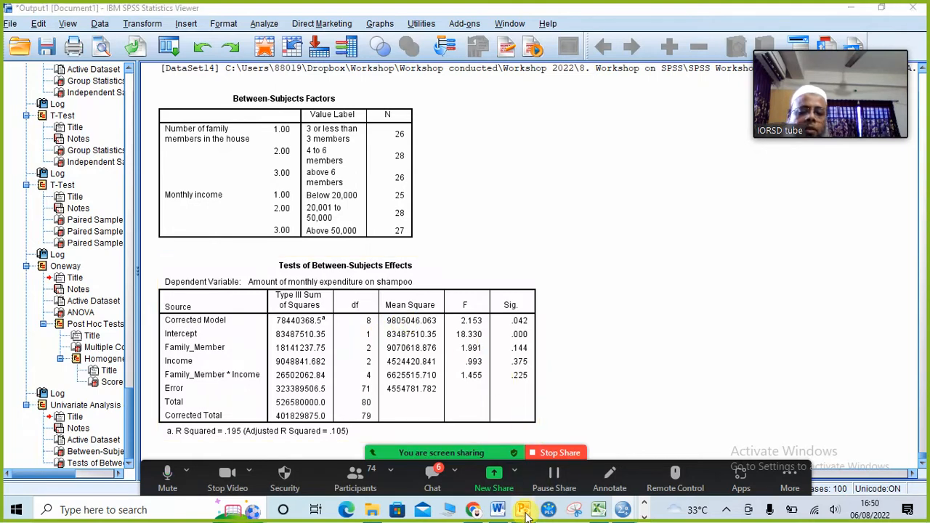
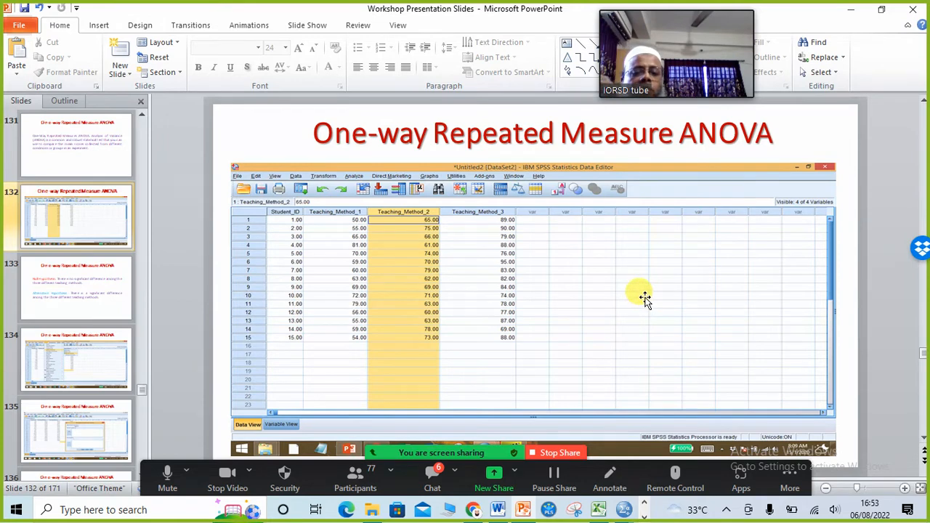
# - Advance the deck past the hypotheses to slide 134, the SPSS Repeated Measures analysis path
pyautogui.scroll(-1, 646, 297)
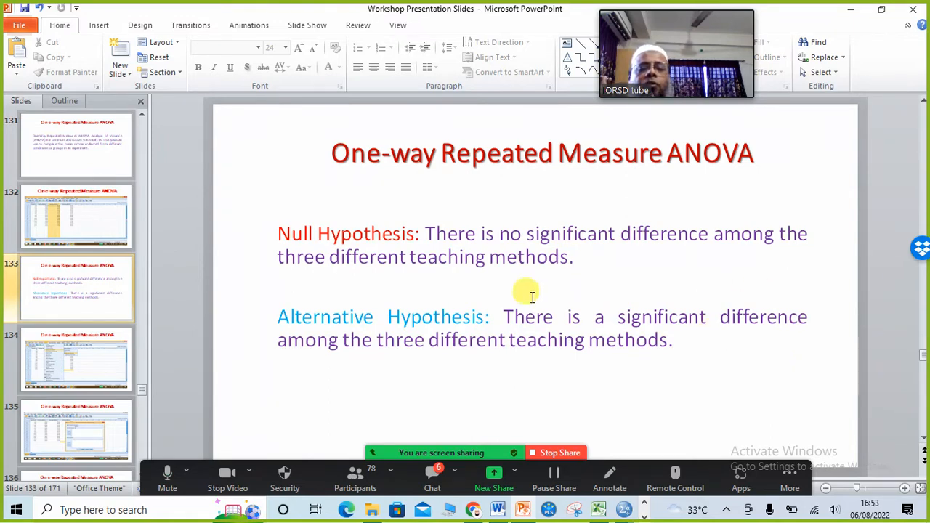
pyautogui.press('pagedown')
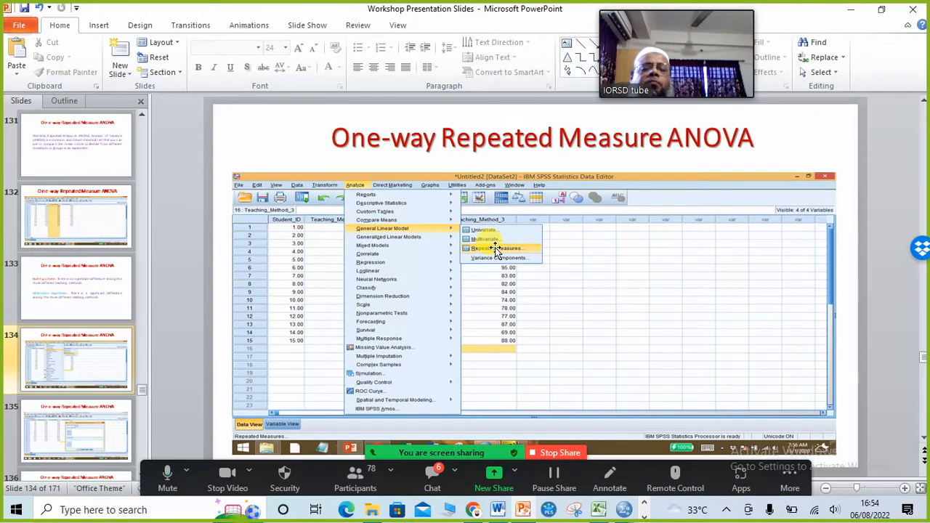
# - Step through the factor definition, variable assignment and Options dialog screenshot slides
pyautogui.press('pagedown')
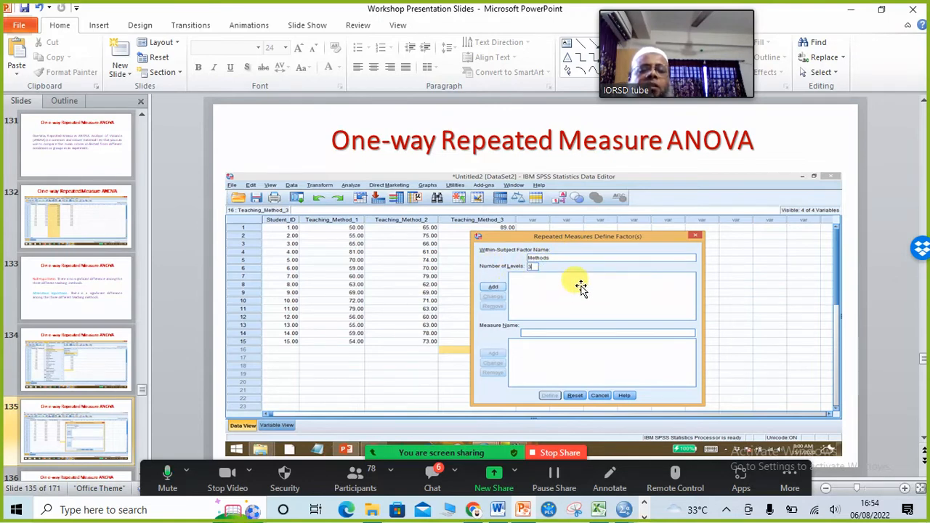
pyautogui.press('pagedown')
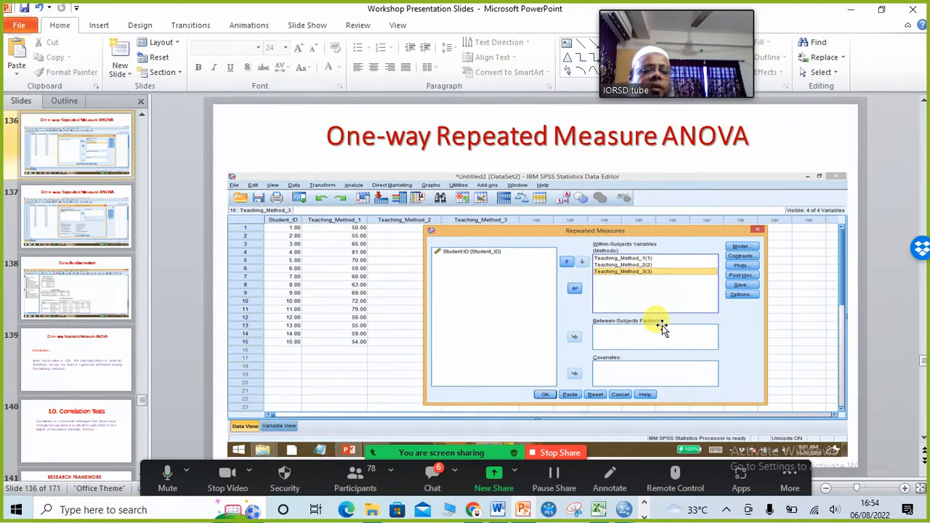
pyautogui.press('pagedown')
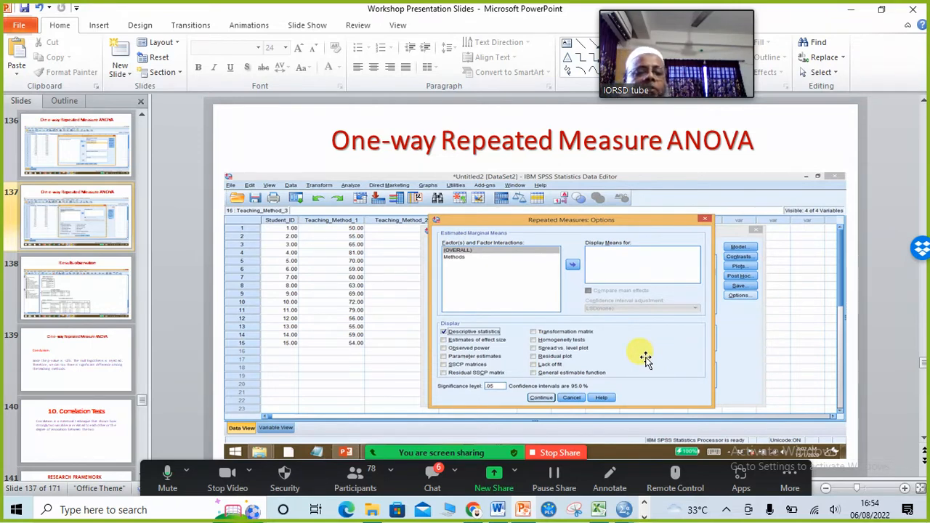
pyautogui.scroll(-1, 646, 360)
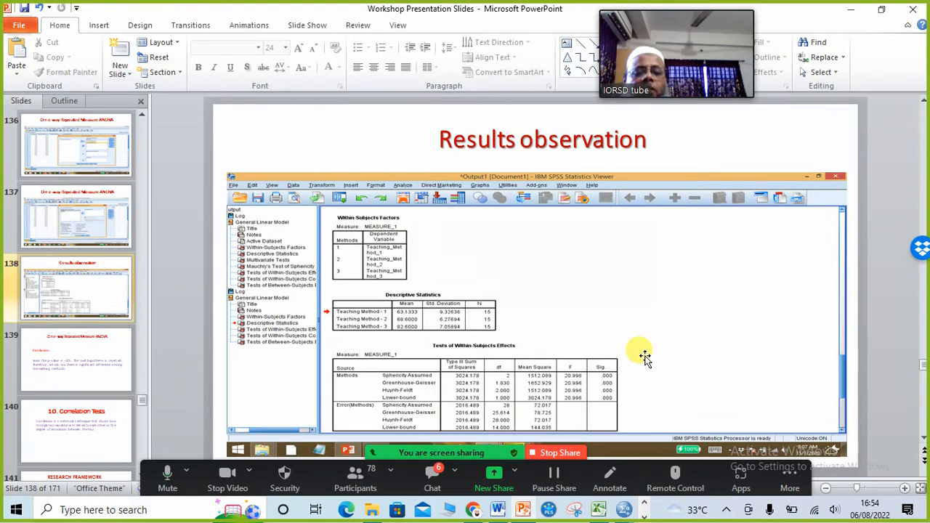
# - Minimize PowerPoint and both SPSS windows, then open '16. One Way Repeatative Measure ANOVA.sav'
pyautogui.click(853, 9)
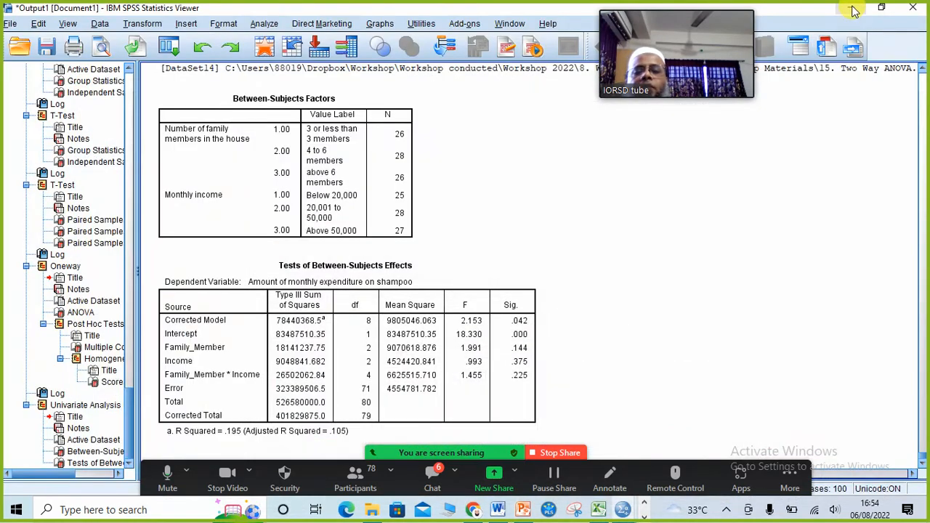
pyautogui.click(856, 9)
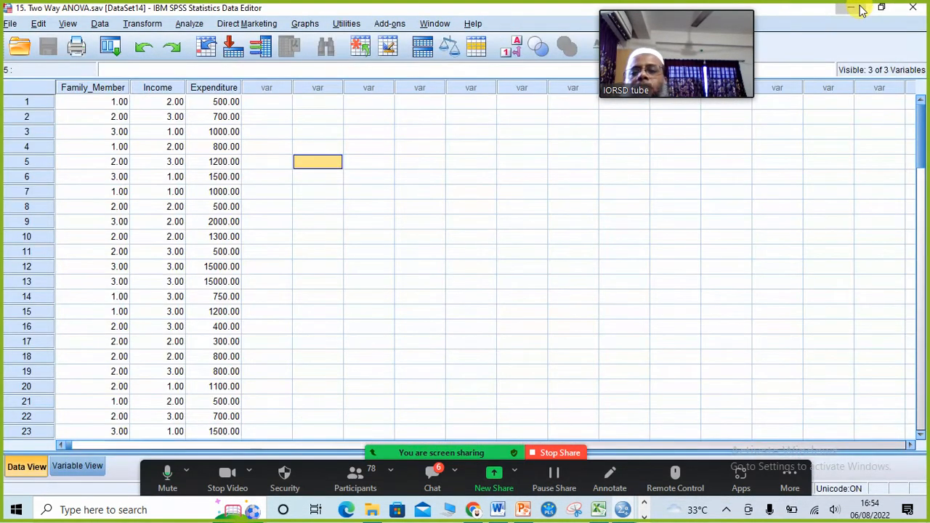
pyautogui.click(860, 7)
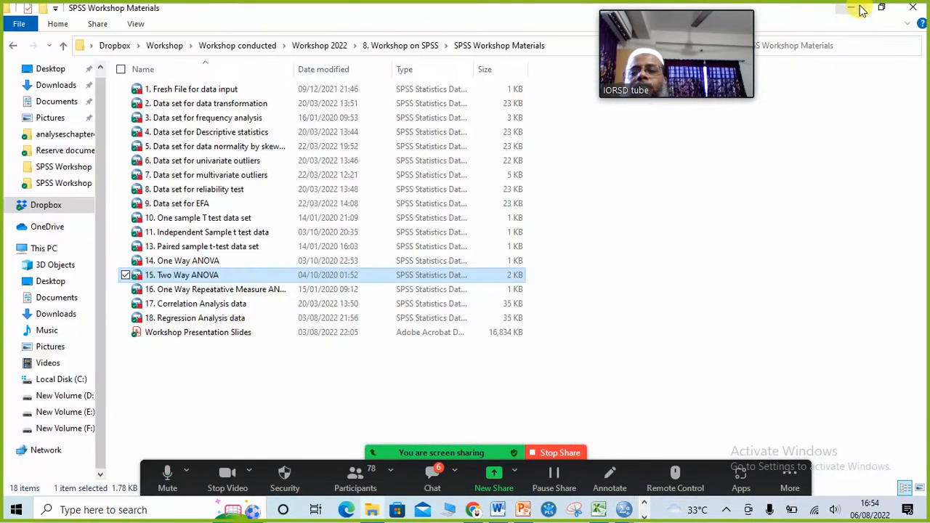
pyautogui.click(166, 291)
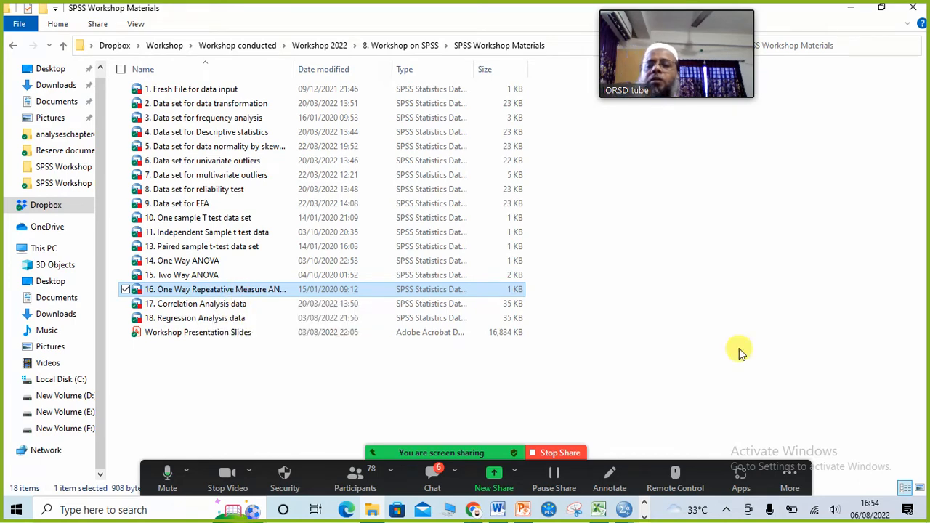
pyautogui.press('Return')
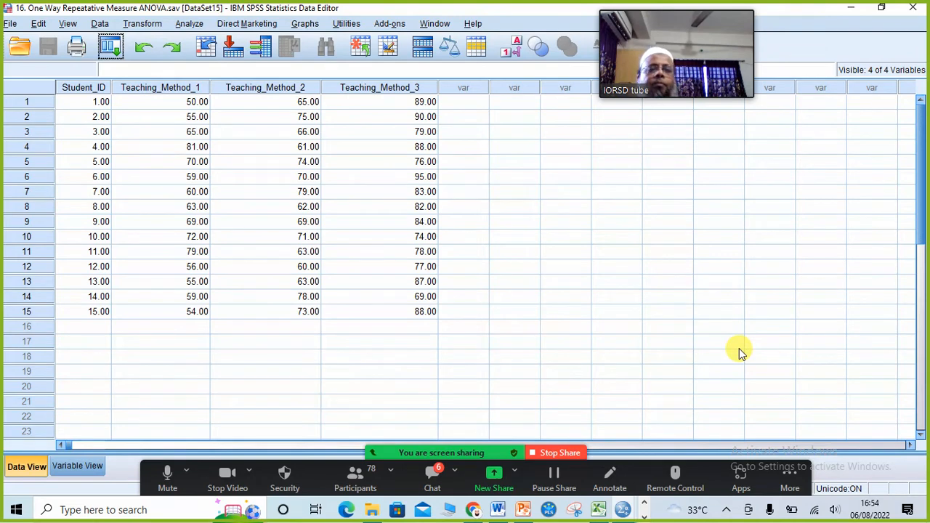
# - Show the Analyze > General Linear Model submenu over the teaching-method scores
pyautogui.click(458, 370)
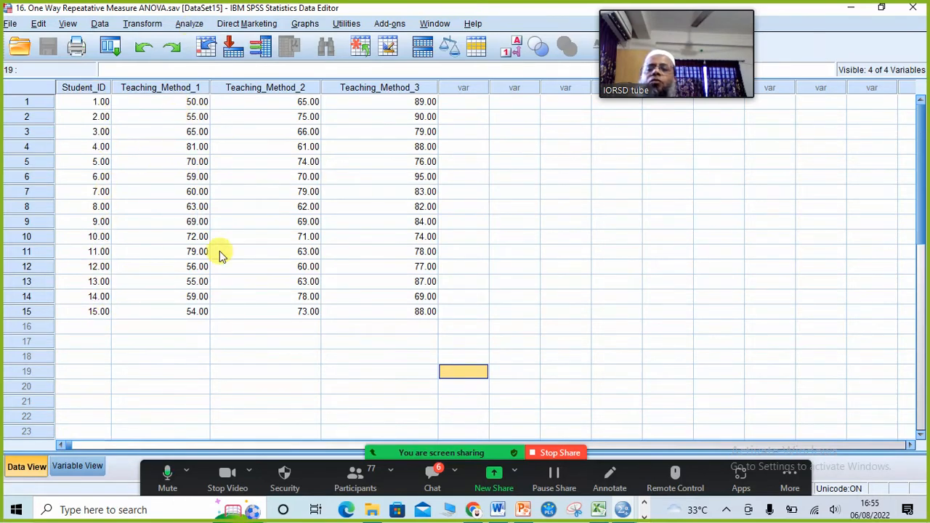
pyautogui.click(533, 298)
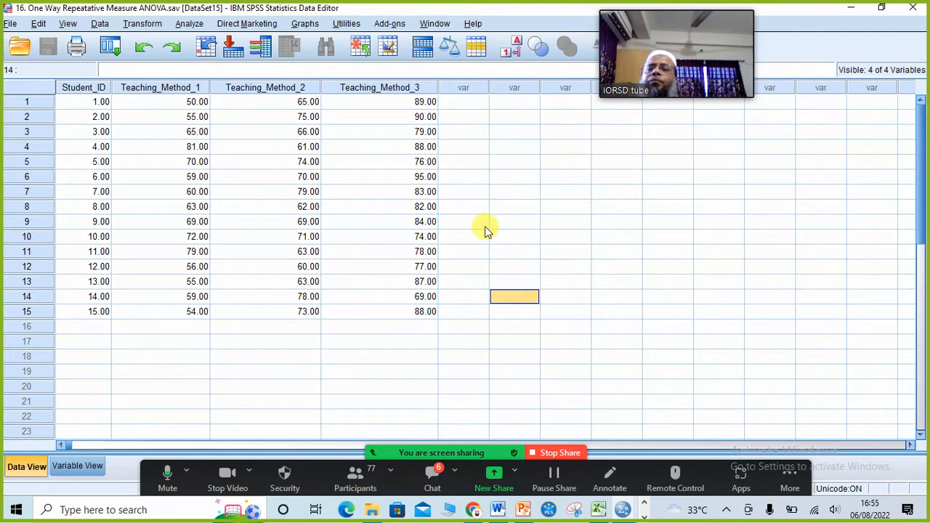
pyautogui.click(189, 25)
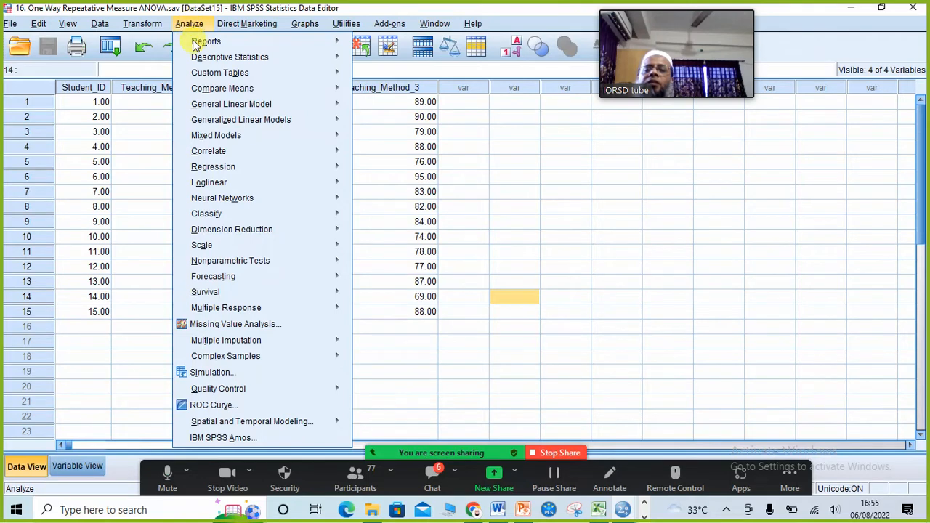
pyautogui.moveTo(221, 109)
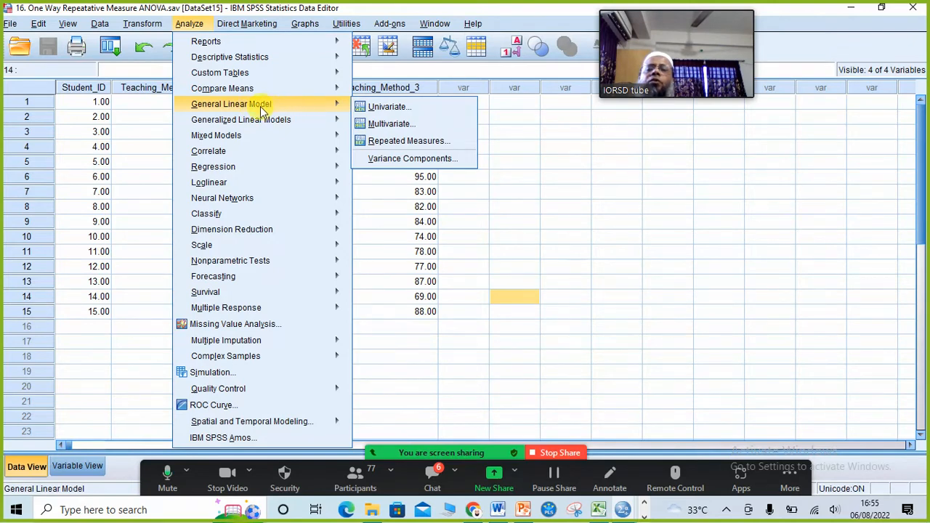
# - In Repeated Measures, rename factor1 to Methods, give it 3 levels, and add it
pyautogui.click(420, 146)
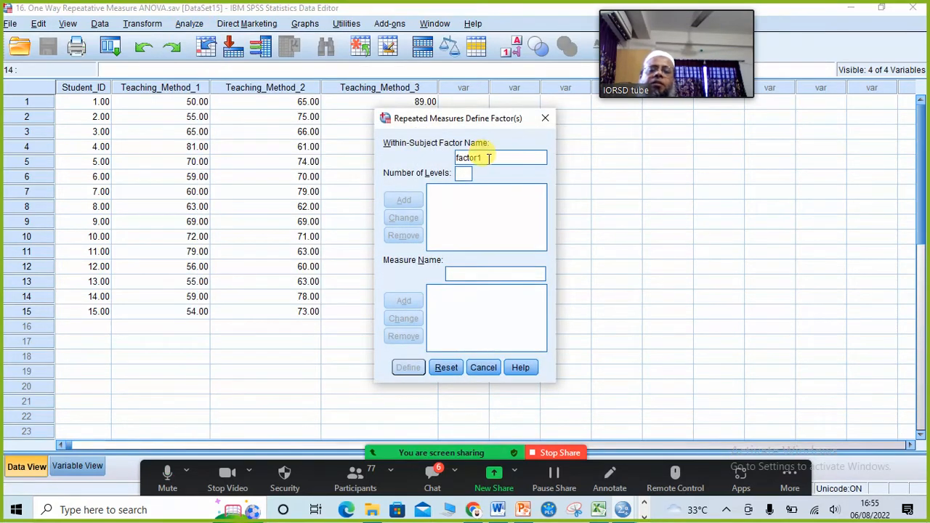
pyautogui.moveTo(490, 157); pyautogui.dragTo(438, 151)
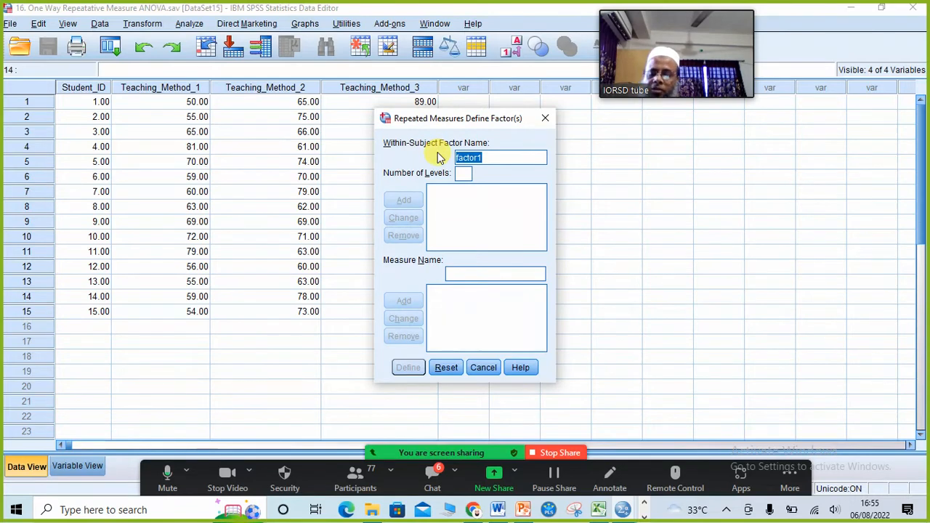
pyautogui.write('Met')
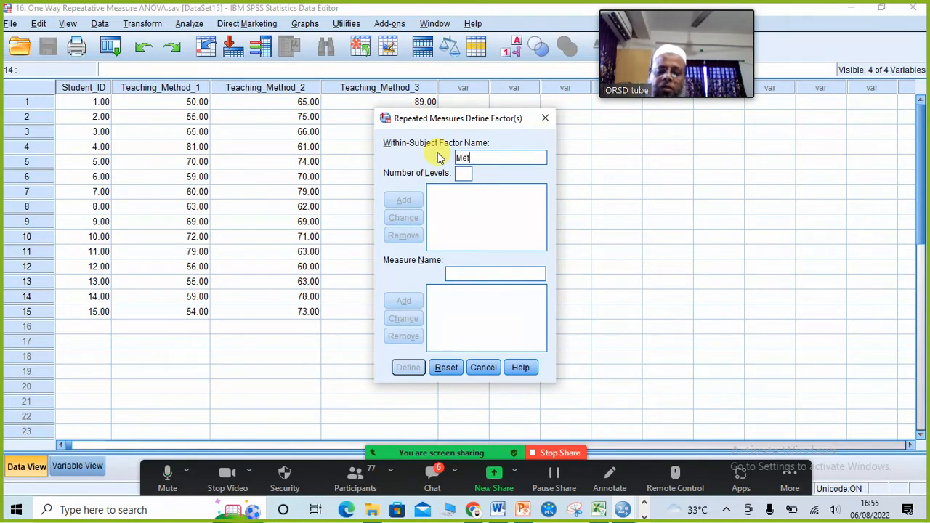
pyautogui.write('hods')
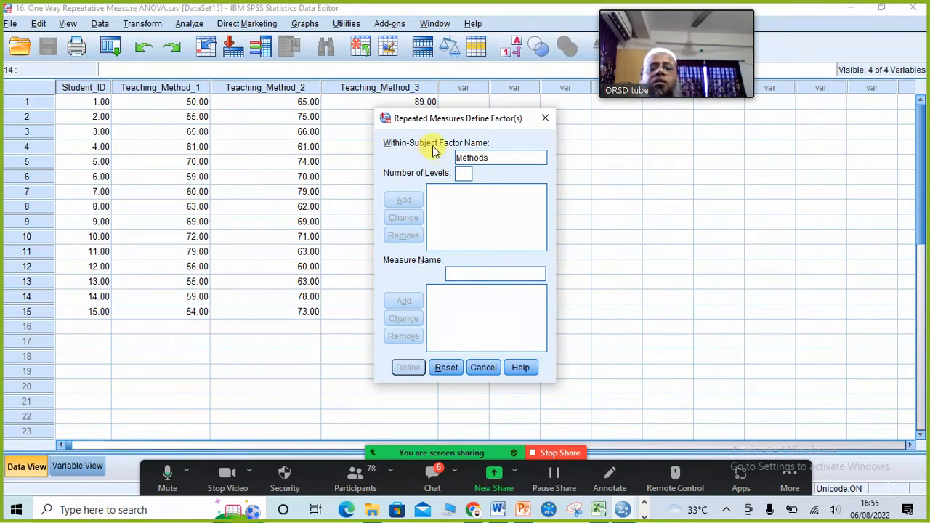
pyautogui.click(465, 175)
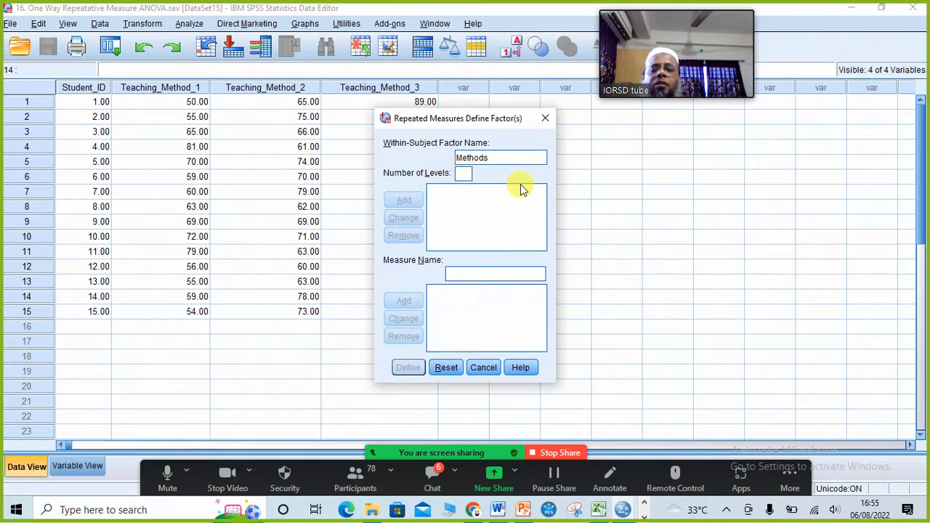
pyautogui.write('3')
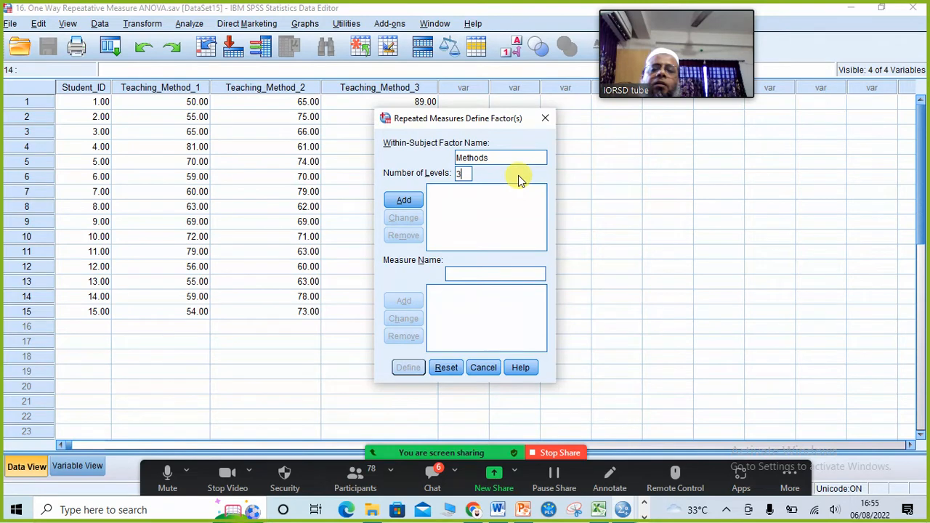
pyautogui.click(405, 205)
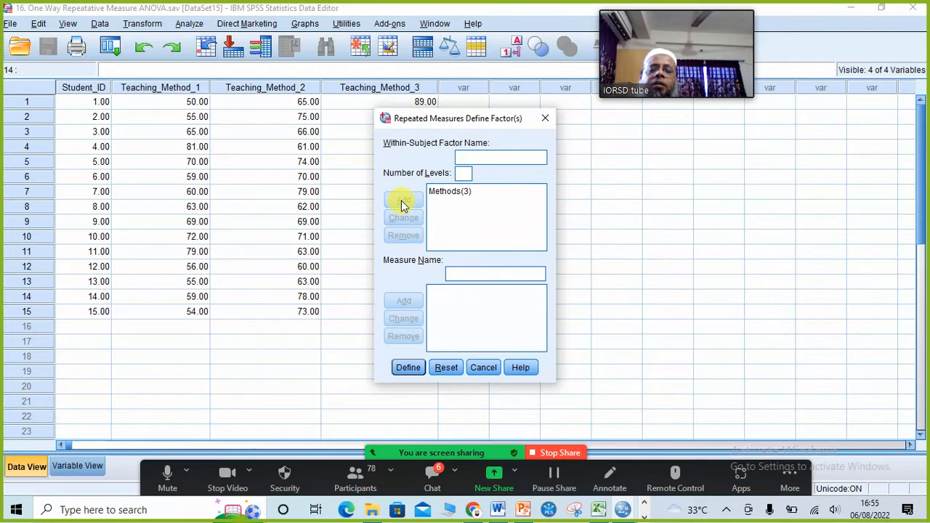
# - Proceed to Define, close the Repeated Measures dialog, and reopen the Analyze menu
pyautogui.click(408, 368)
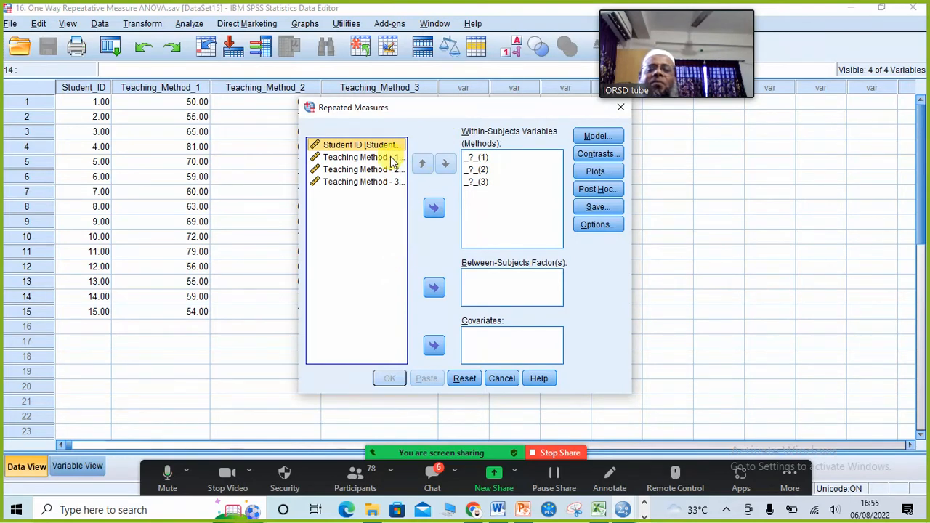
pyautogui.click(621, 109)
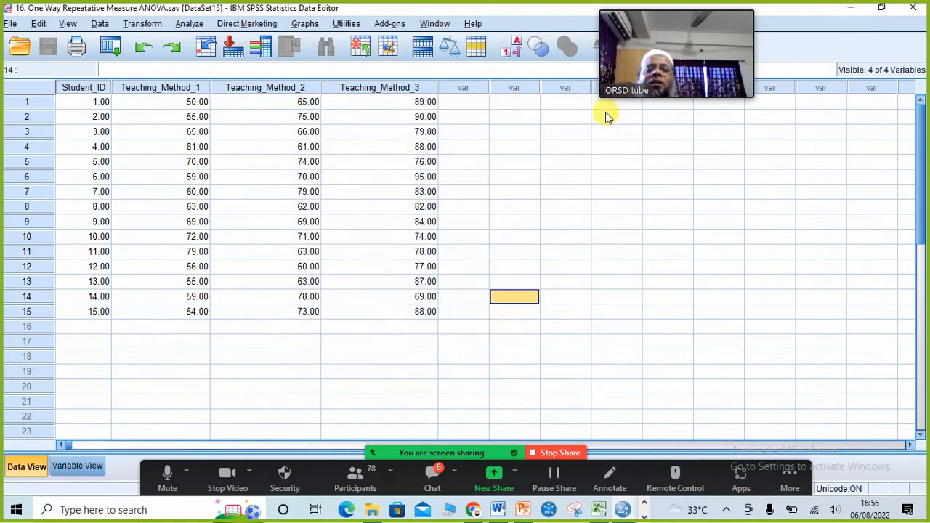
pyautogui.click(192, 23)
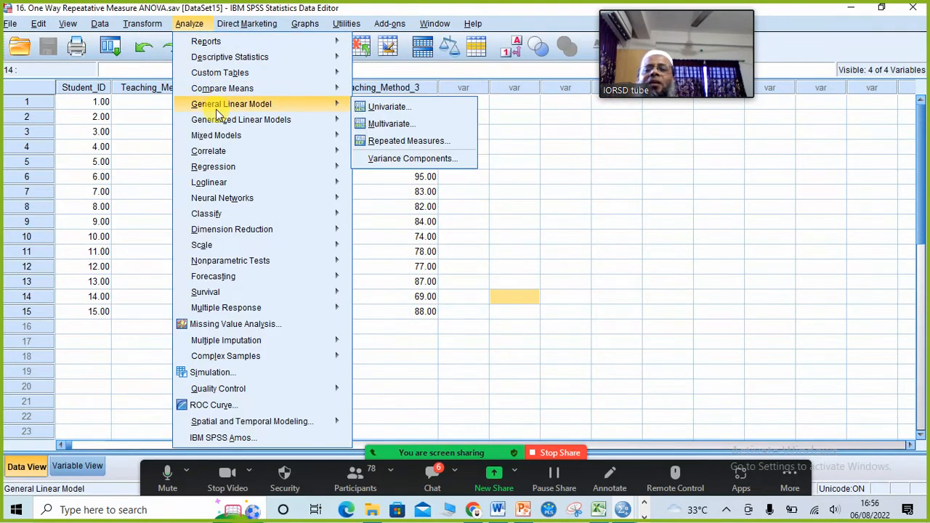
# - Reopen Repeated Measures and remove the existing Methods(3) factor
pyautogui.click(391, 142)
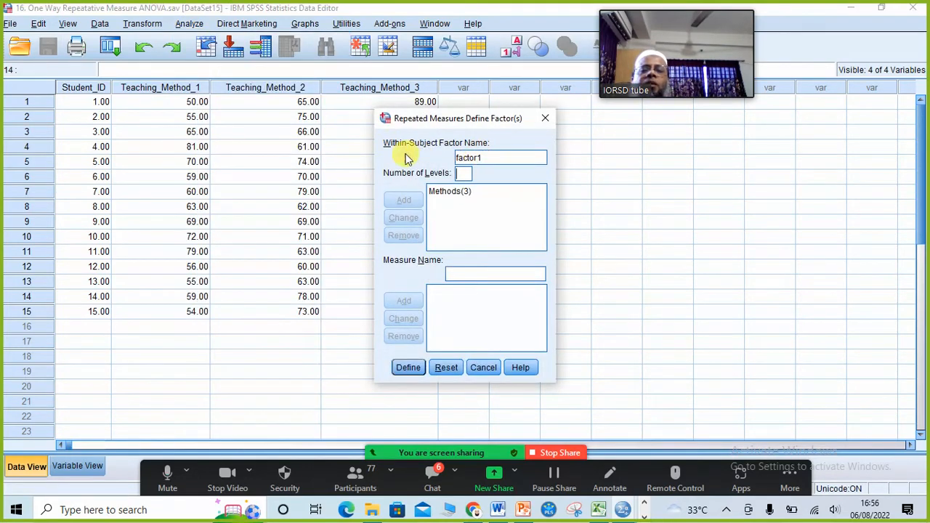
pyautogui.press('Tab')
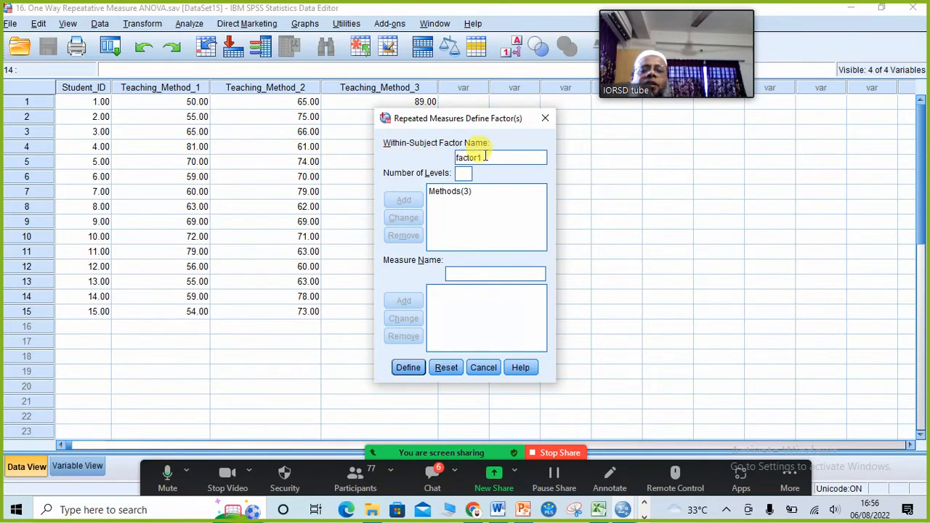
pyautogui.moveTo(492, 157); pyautogui.dragTo(446, 158)
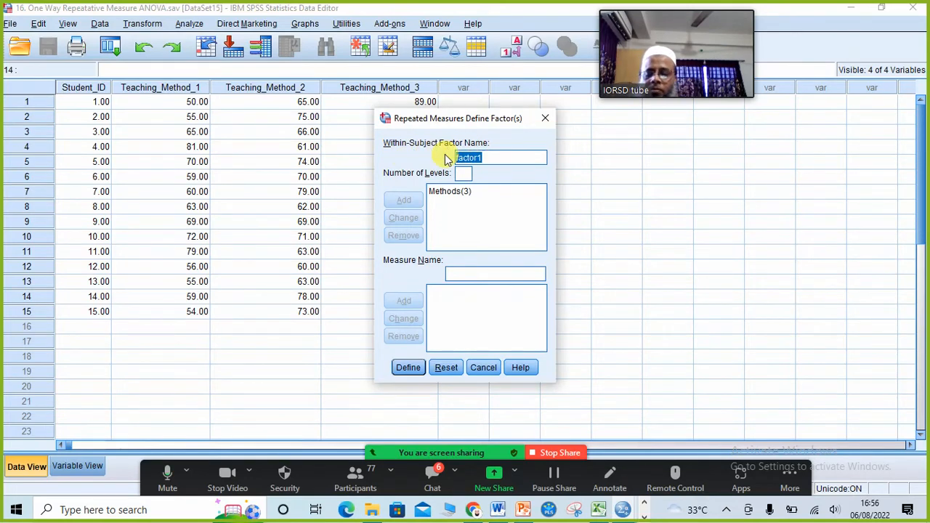
pyautogui.write('Methods')
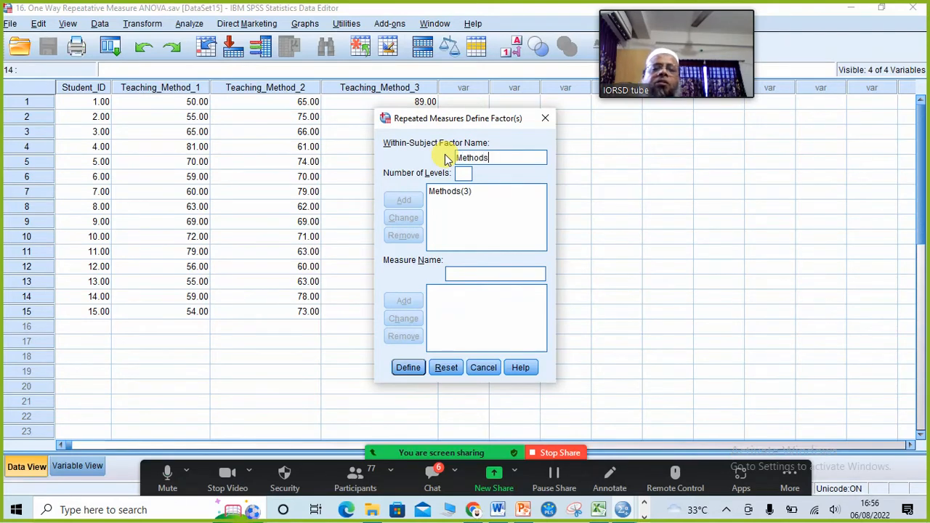
pyautogui.click(465, 197)
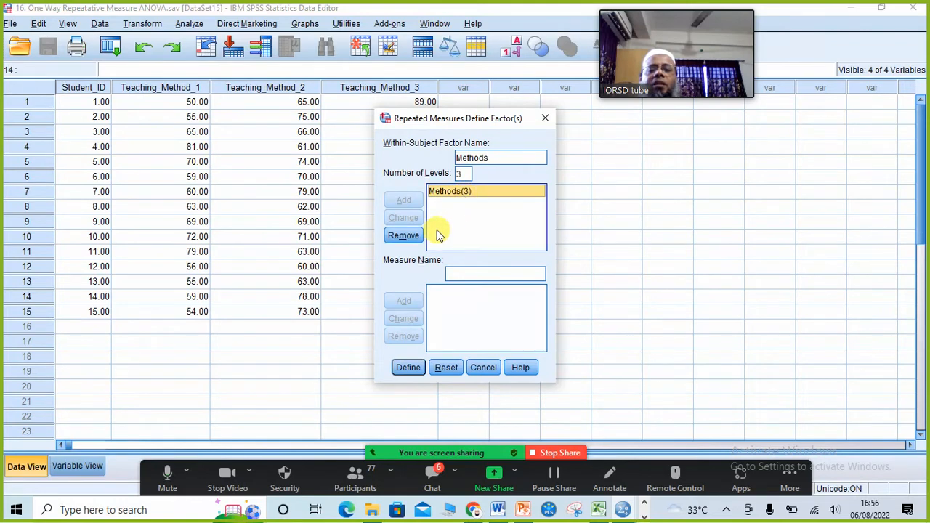
pyautogui.click(411, 239)
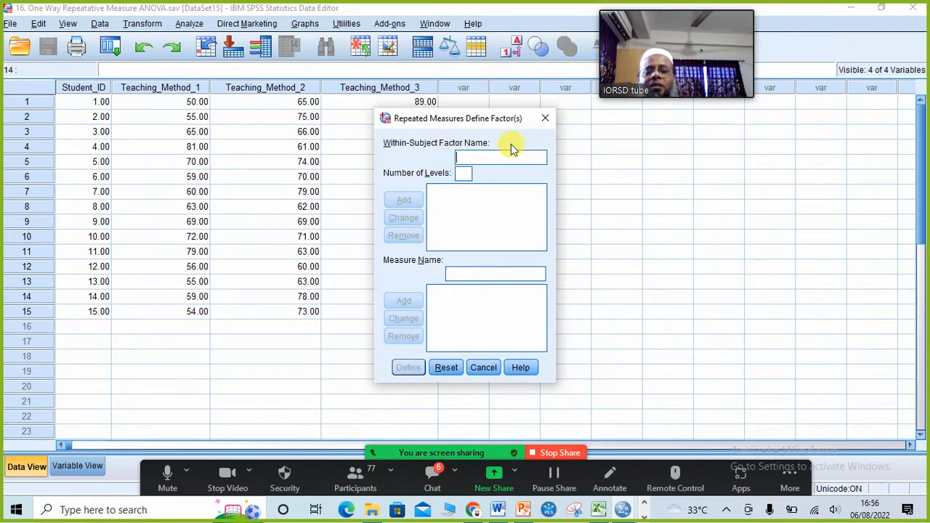
# - Add a within-subject factor named Method with 3 levels and proceed to Define
pyautogui.write('Methods')
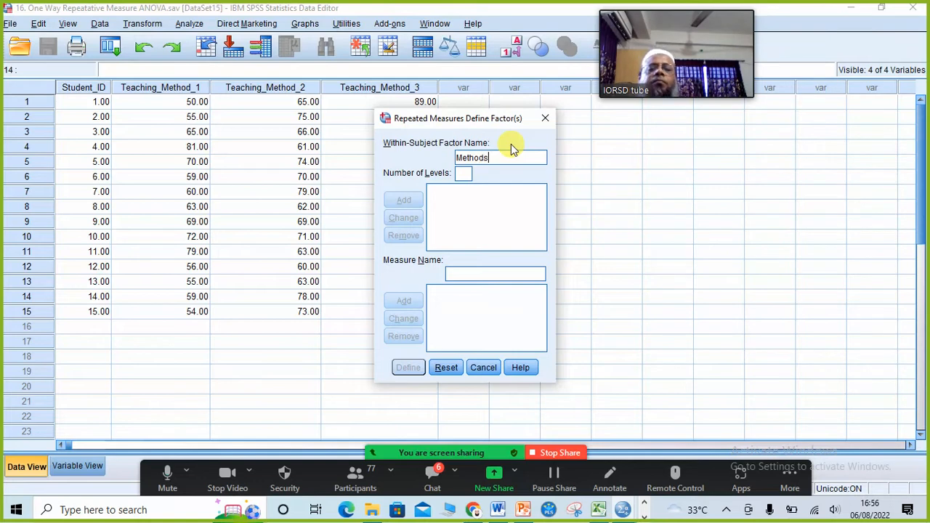
pyautogui.click(464, 174)
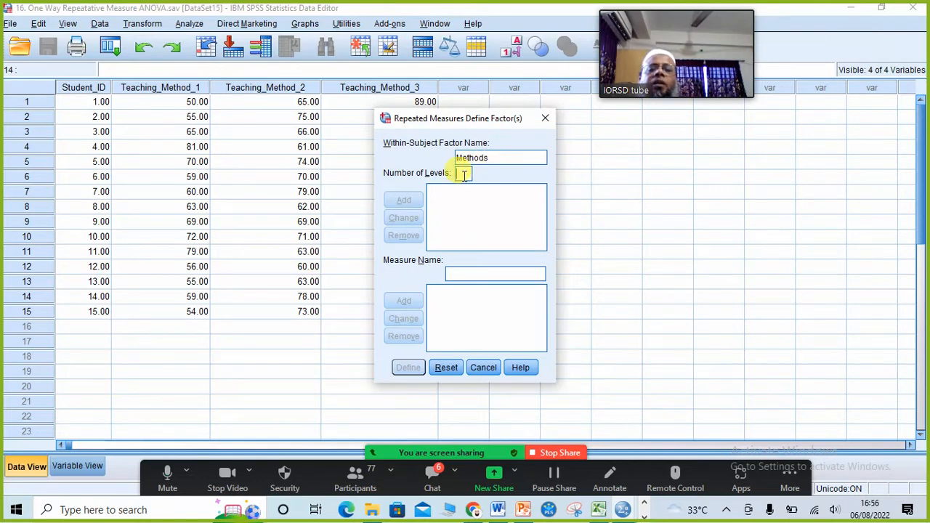
pyautogui.write('3')
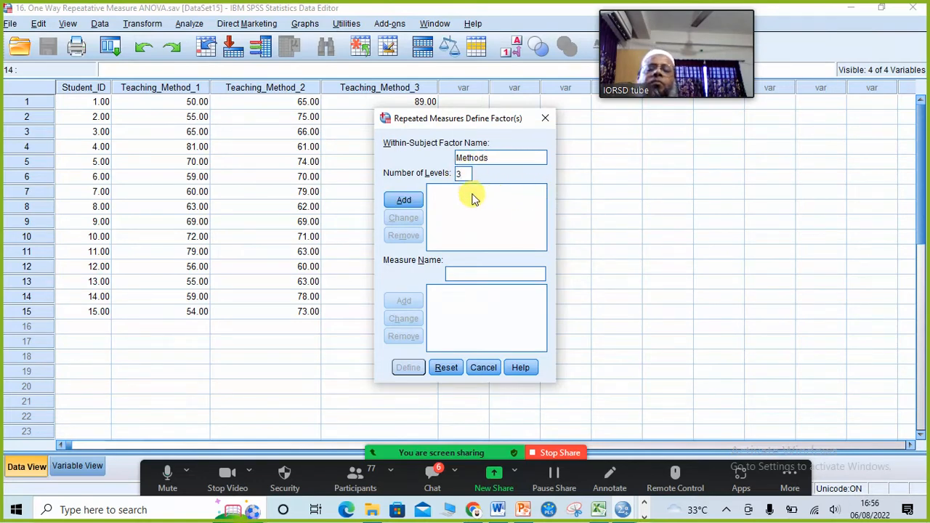
pyautogui.click(405, 202)
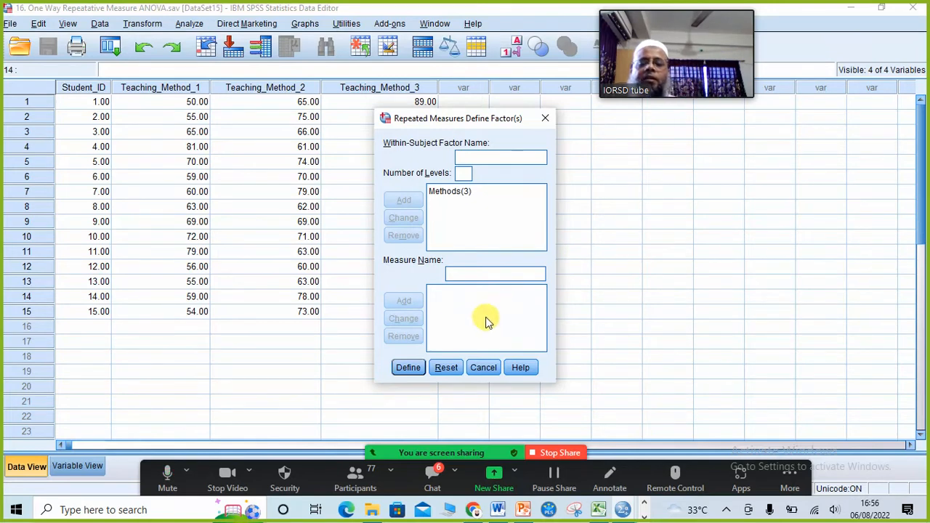
pyautogui.click(408, 368)
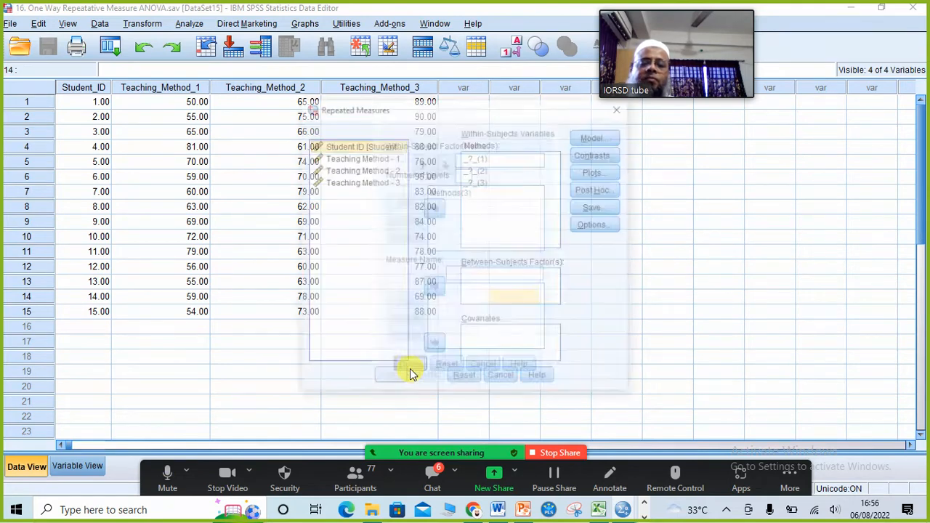
# - Assign Teaching_Method_1, 2 and 3 to the three Methods within-subjects slots
pyautogui.click(370, 161)
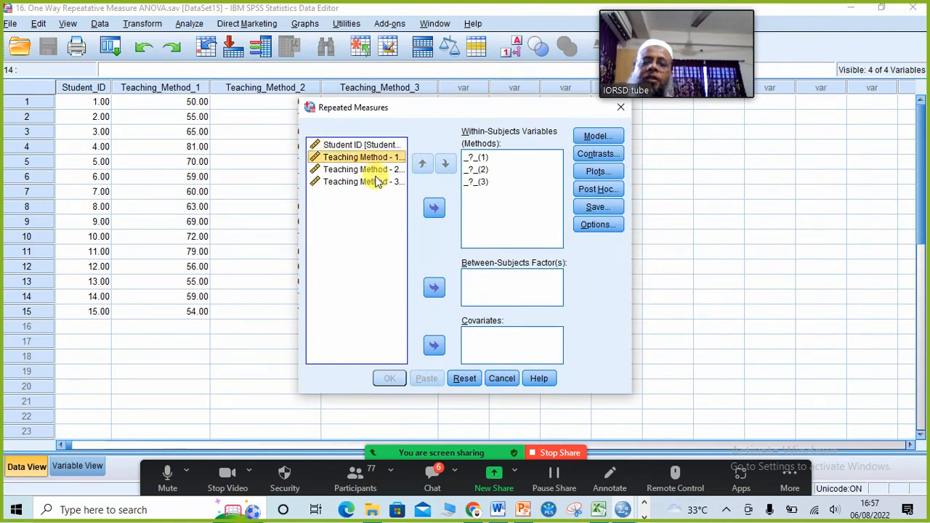
pyautogui.keyDown('ctrl'); pyautogui.click(375, 174); pyautogui.keyUp('ctrl')
pyautogui.keyDown('ctrl'); pyautogui.click(374, 183); pyautogui.keyUp('ctrl')
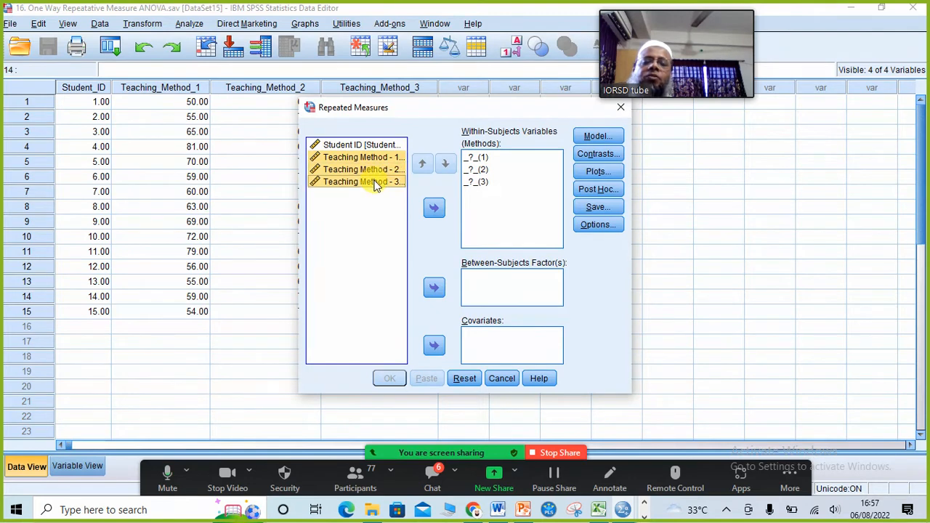
pyautogui.click(434, 209)
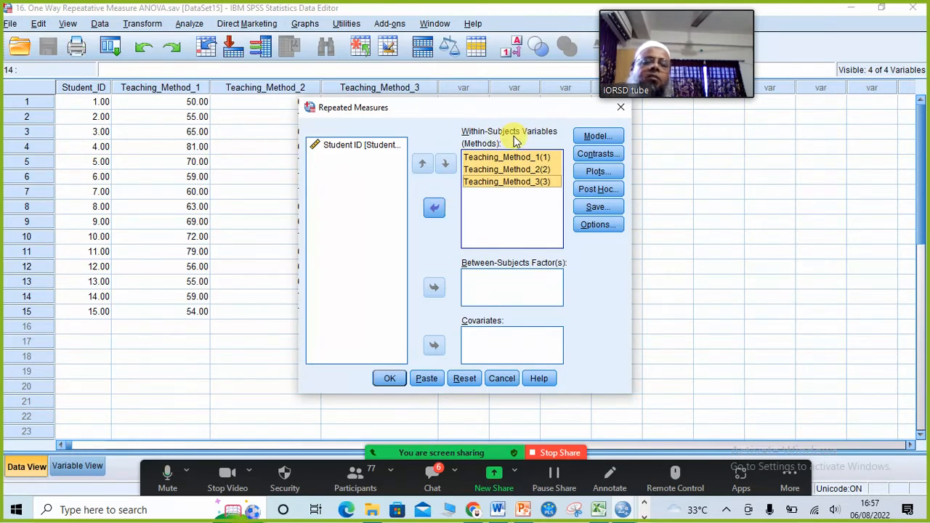
pyautogui.click(597, 226)
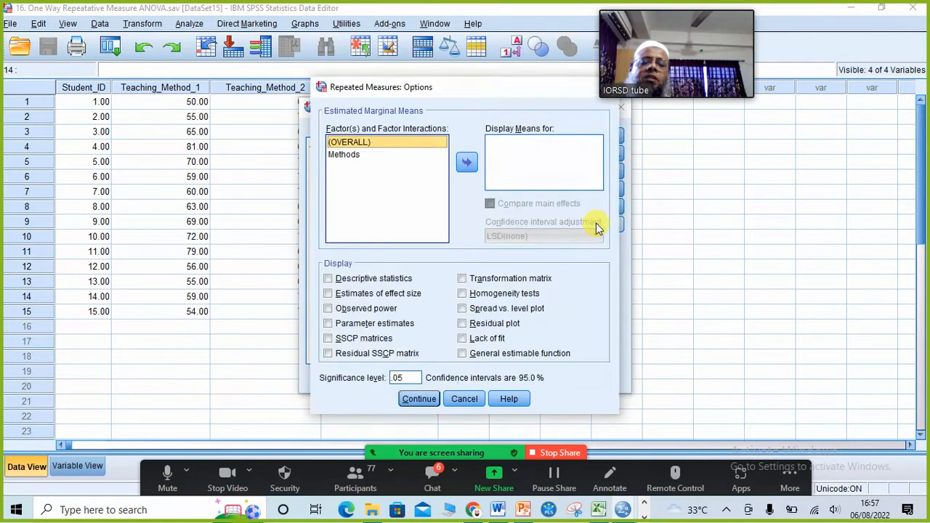
# - Include Descriptive statistics in the options and run the repeated measures ANOVA
pyautogui.click(357, 283)
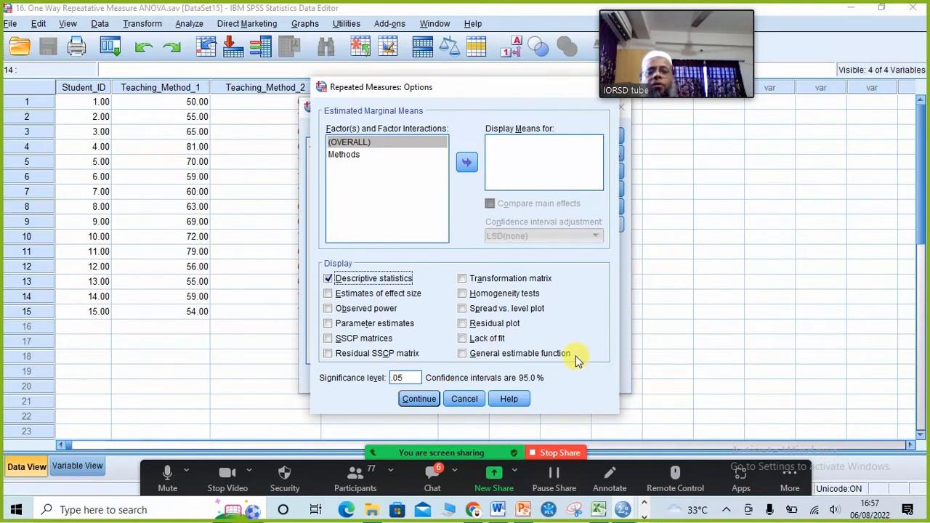
pyautogui.click(420, 400)
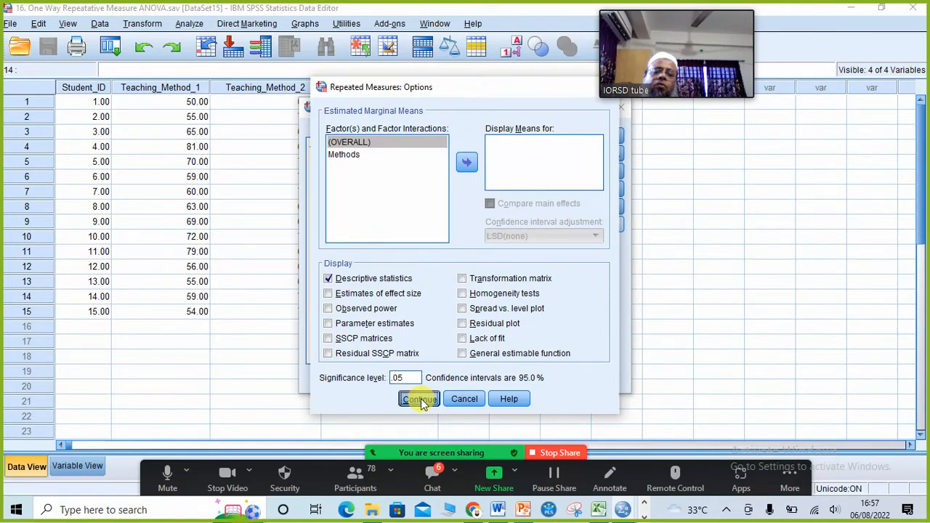
pyautogui.click(387, 379)
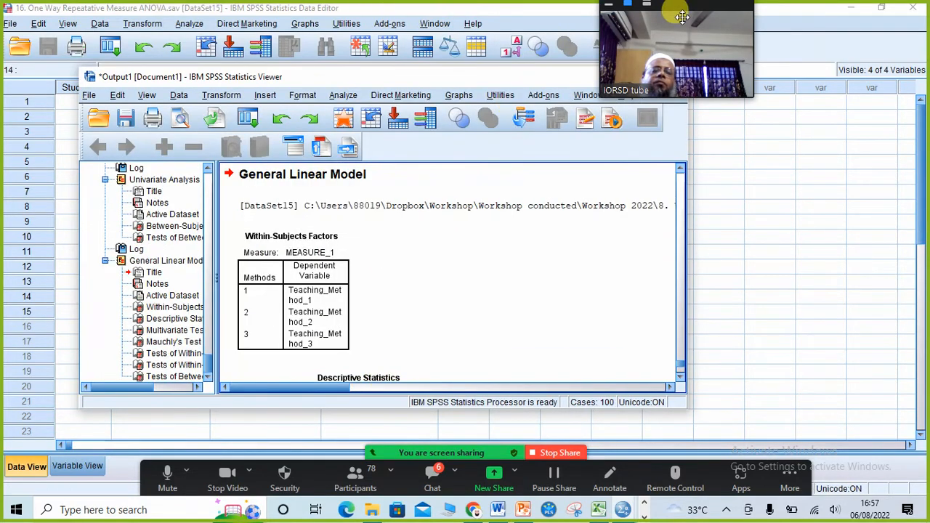
# - Maximize the Viewer and review output down to Tests of Within-Subjects Effects (F = 20.996, Sig. .000)
pyautogui.moveTo(676, 14); pyautogui.dragTo(757, 2)
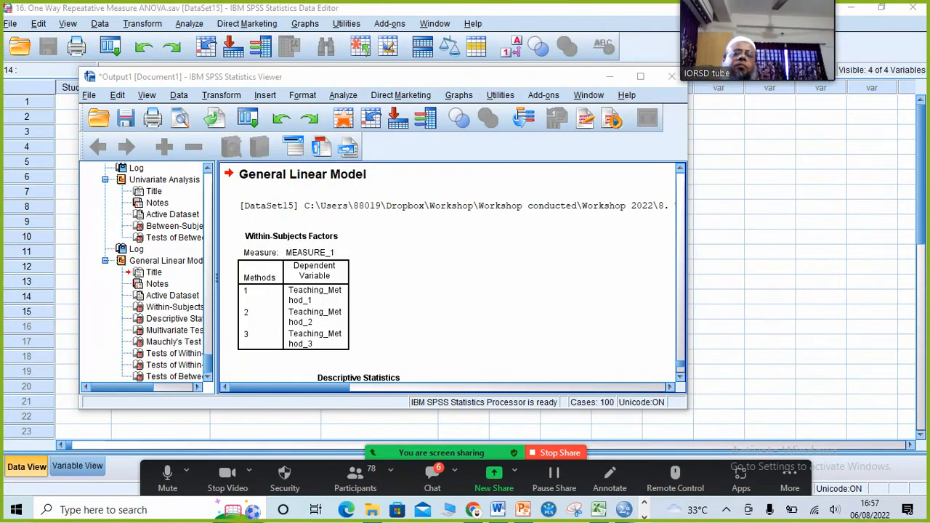
pyautogui.click(641, 77)
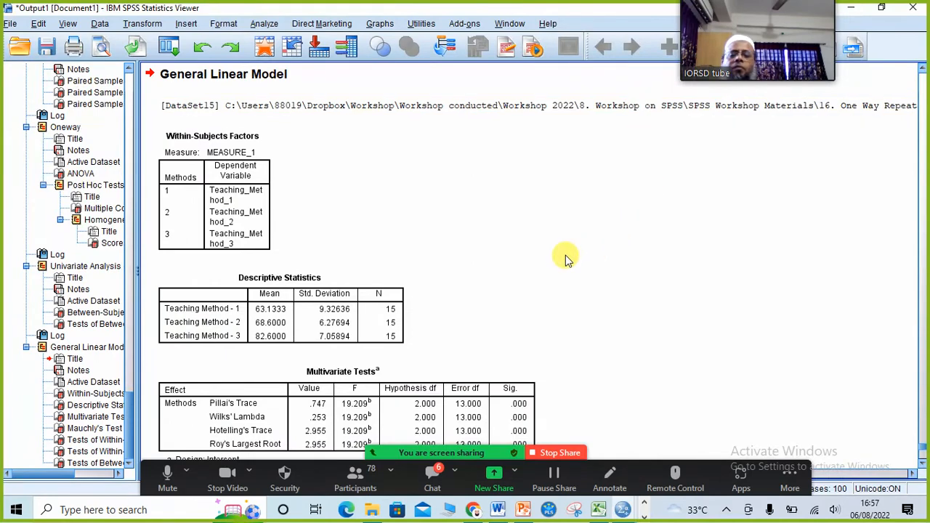
pyautogui.scroll(-10, 563, 218)
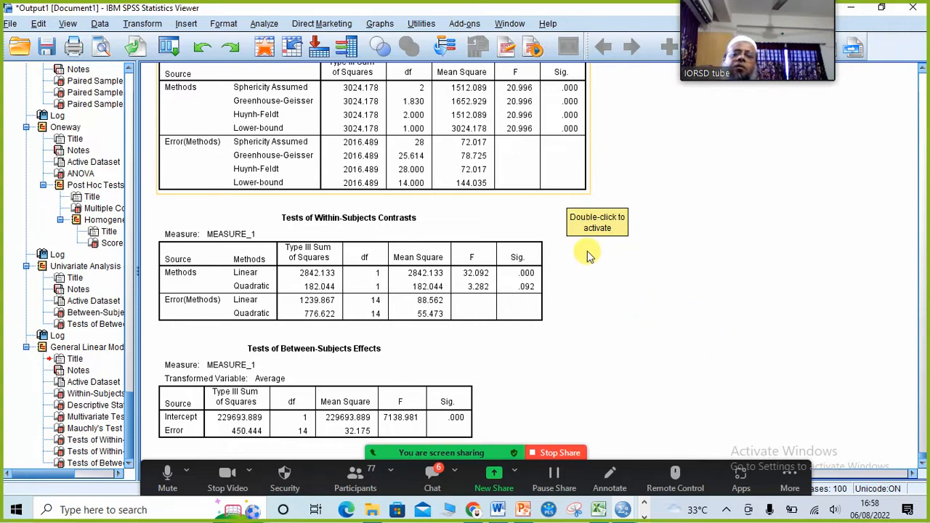
pyautogui.scroll(3, 374, 212)
pyautogui.scroll(10, 368, 240)
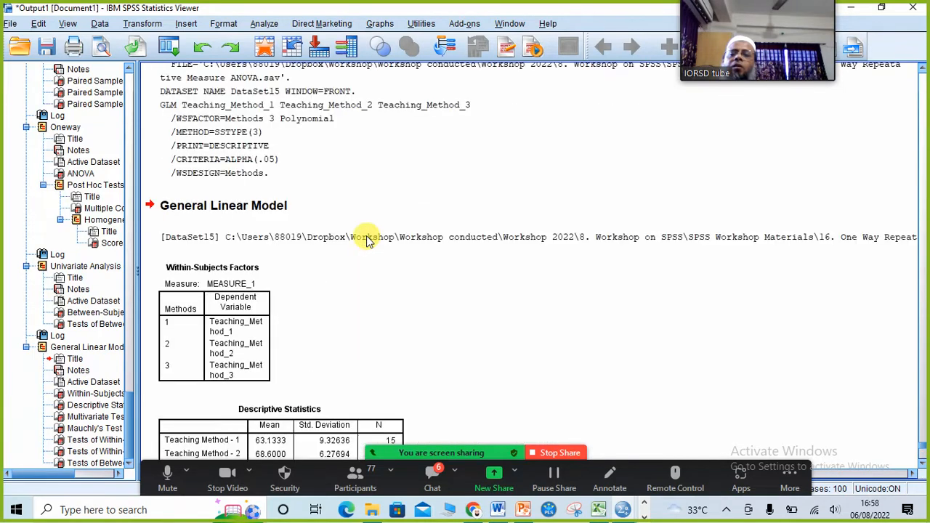
pyautogui.scroll(-3, 367, 240)
pyautogui.scroll(-4, 367, 240)
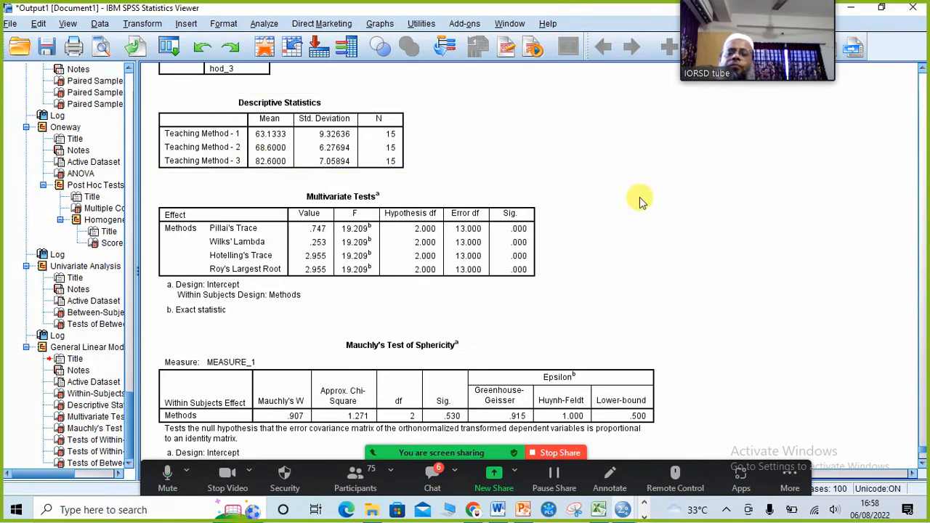
pyautogui.scroll(-2, 639, 193)
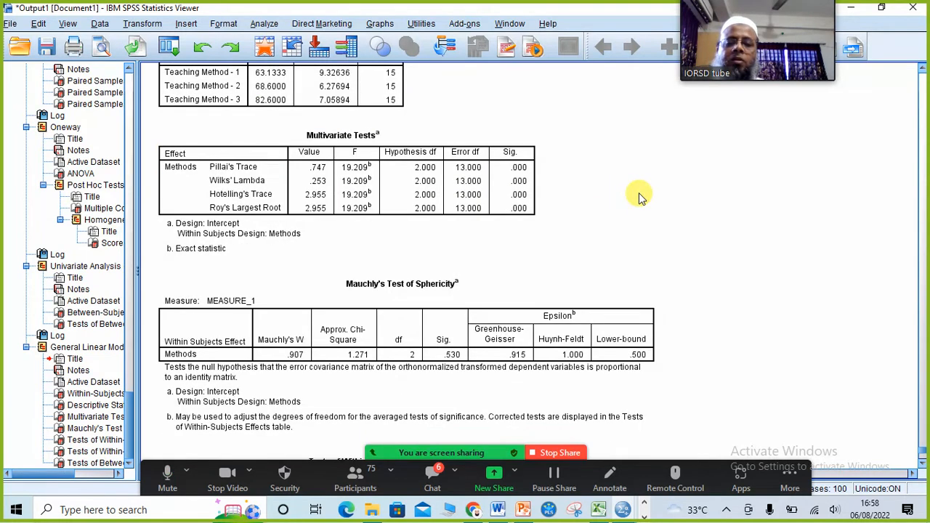
pyautogui.scroll(2, 639, 193)
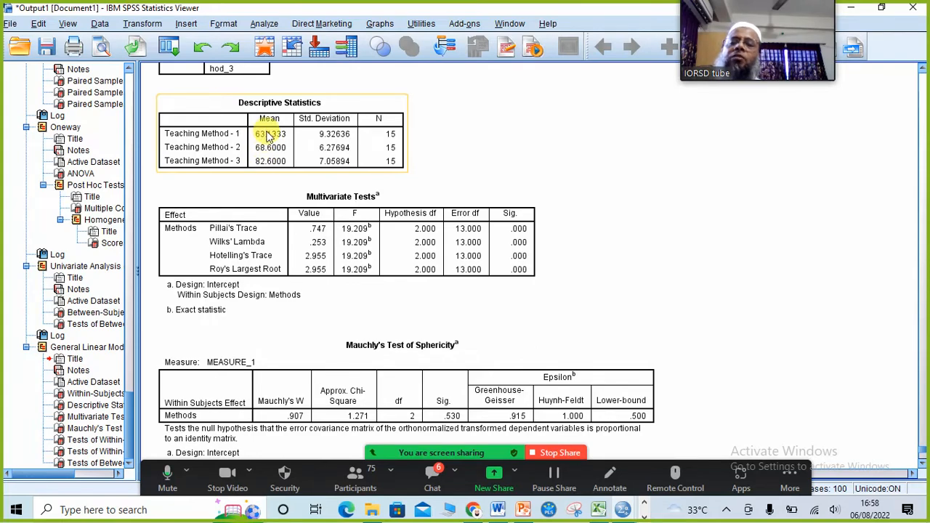
pyautogui.scroll(-3, 719, 271)
pyautogui.scroll(-3, 720, 271)
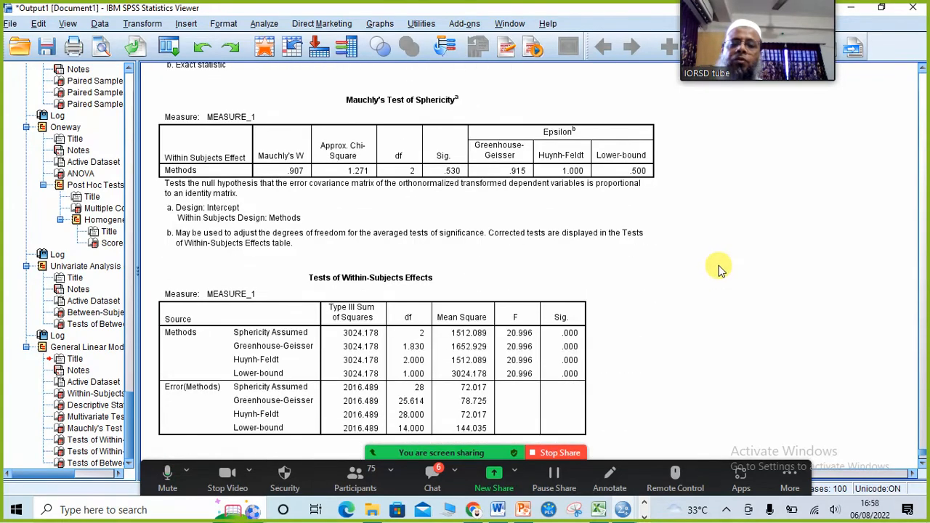
# - Review the Tests of Within-Subjects Effects table in the SPSS output
pyautogui.scroll(-2, 720, 271)
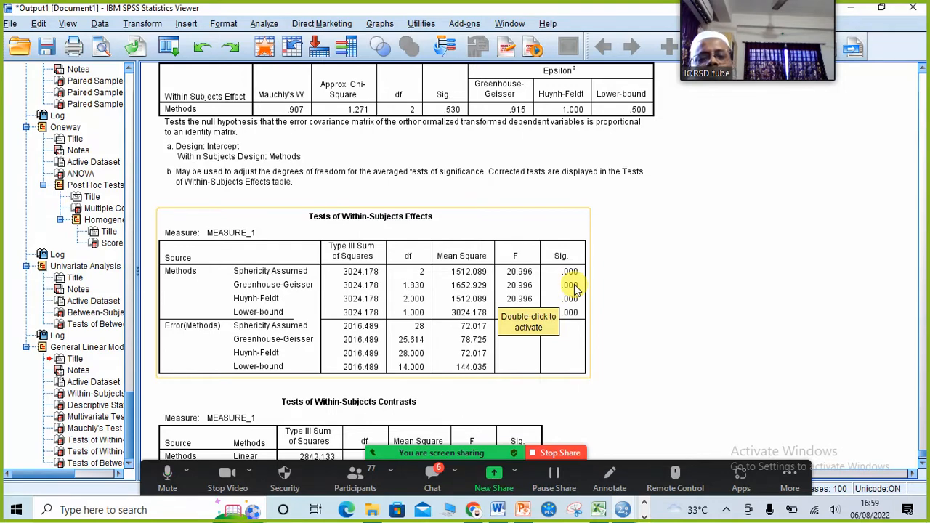
pyautogui.scroll(-5, 564, 290)
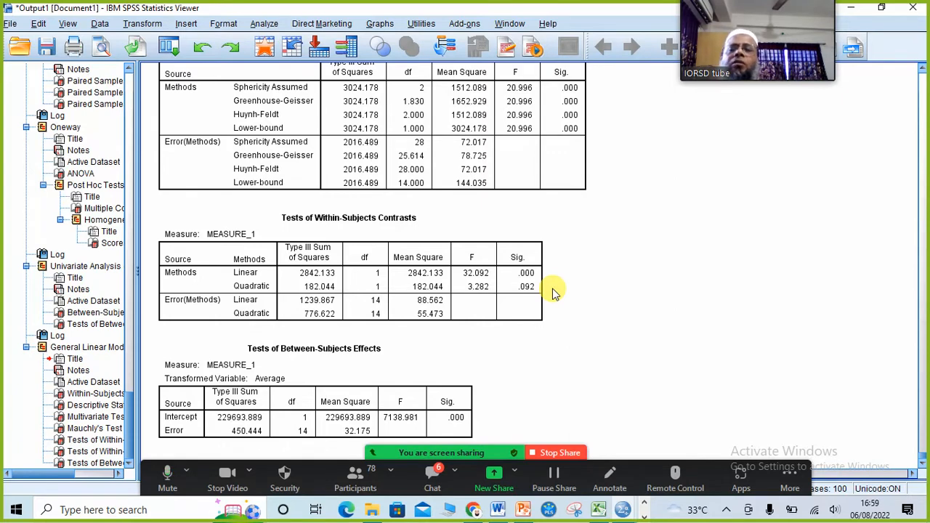
pyautogui.click(213, 152)
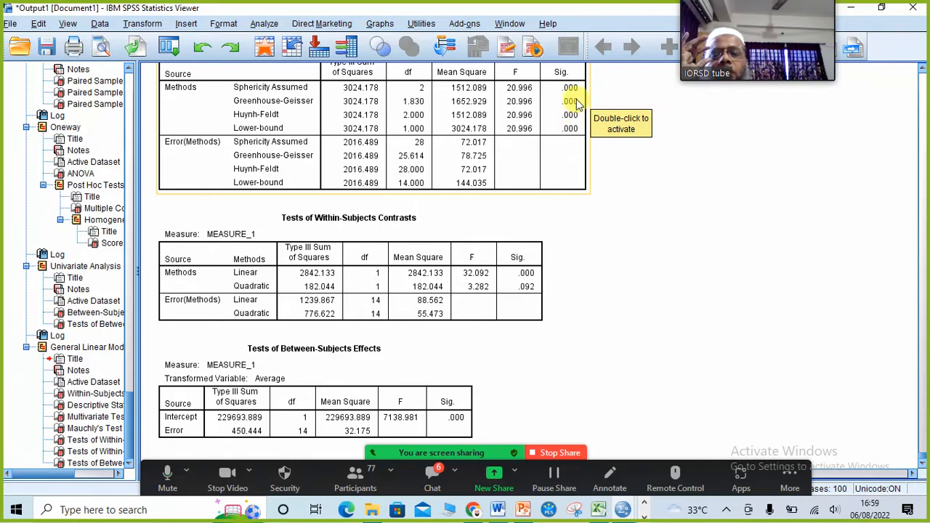
# - Show slide 139 in PowerPoint: p < .05, so the null hypothesis across teaching methods is rejected
pyautogui.scroll(10, 723, 239)
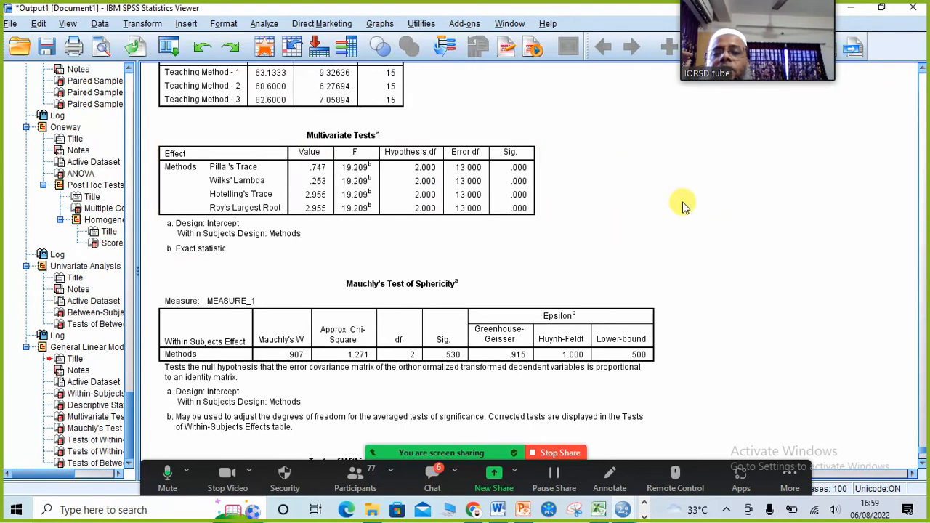
pyautogui.scroll(3, 680, 204)
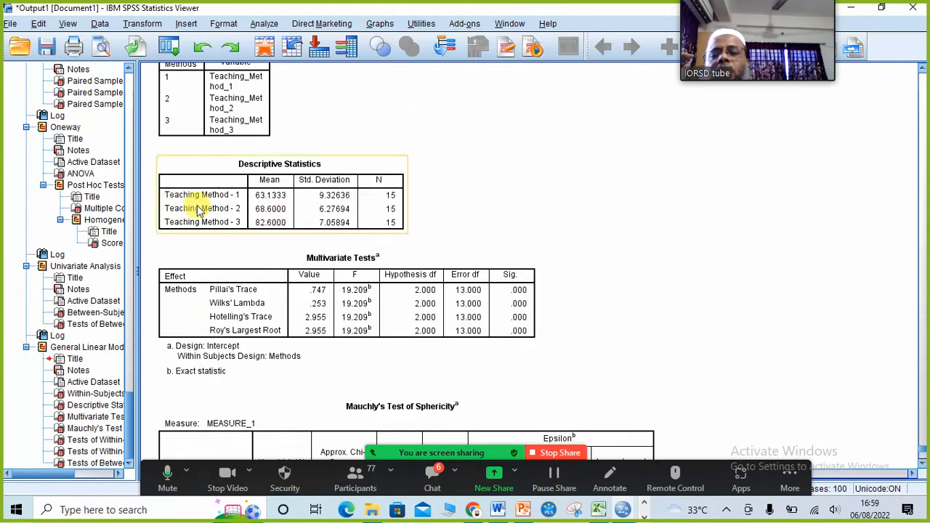
pyautogui.click(523, 509)
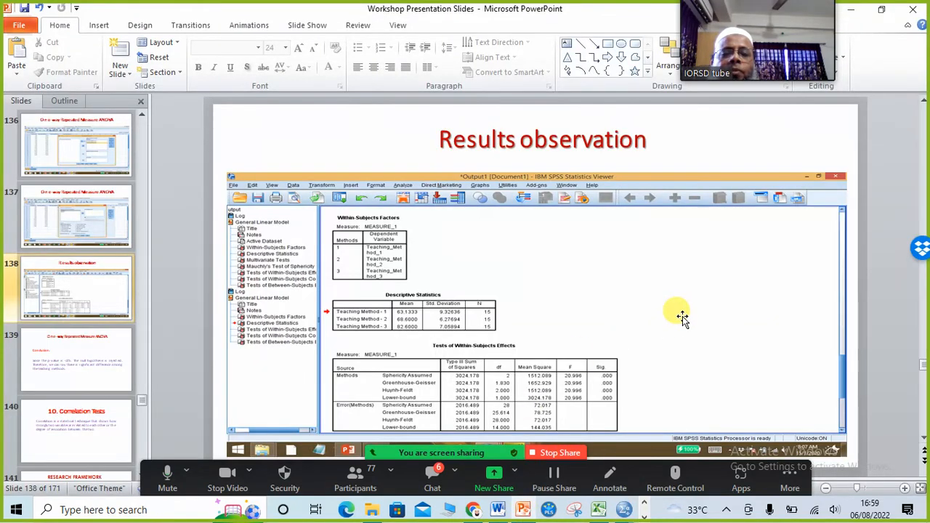
pyautogui.scroll(-1, 681, 317)
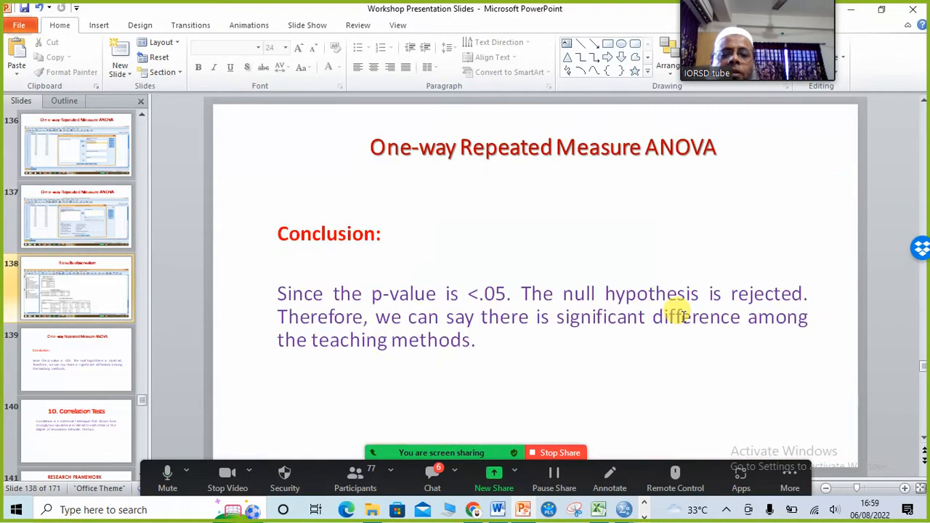